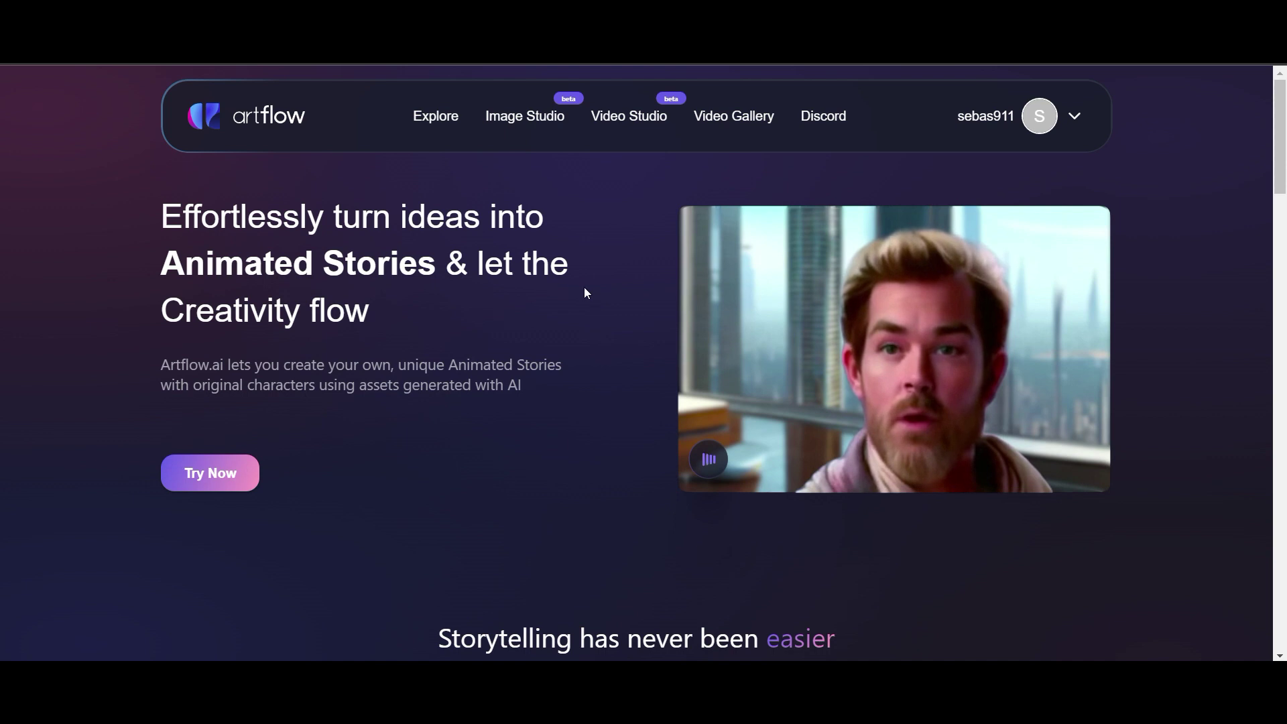
Step: Start a story in the video studio, open its image picker and look through the starter-pack scenes
click(210, 472)
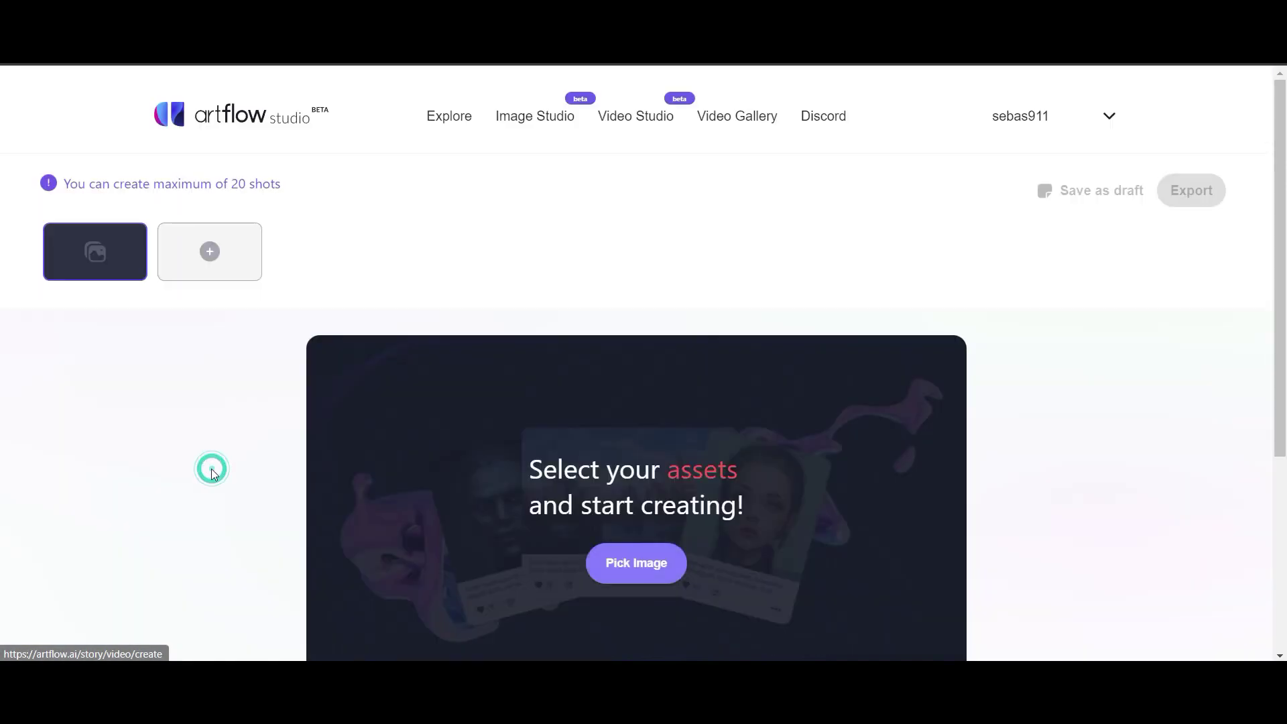
scroll(581, 342, down, 3)
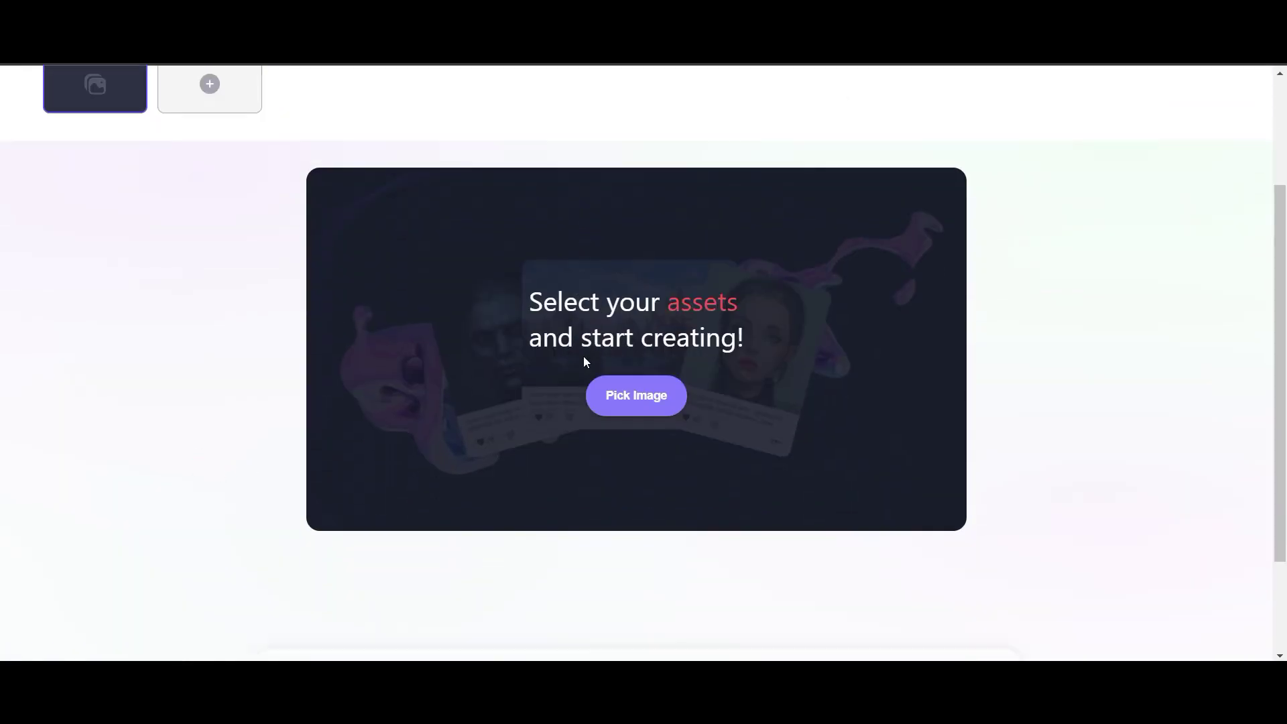
scroll(603, 359, up, 2)
click(632, 479)
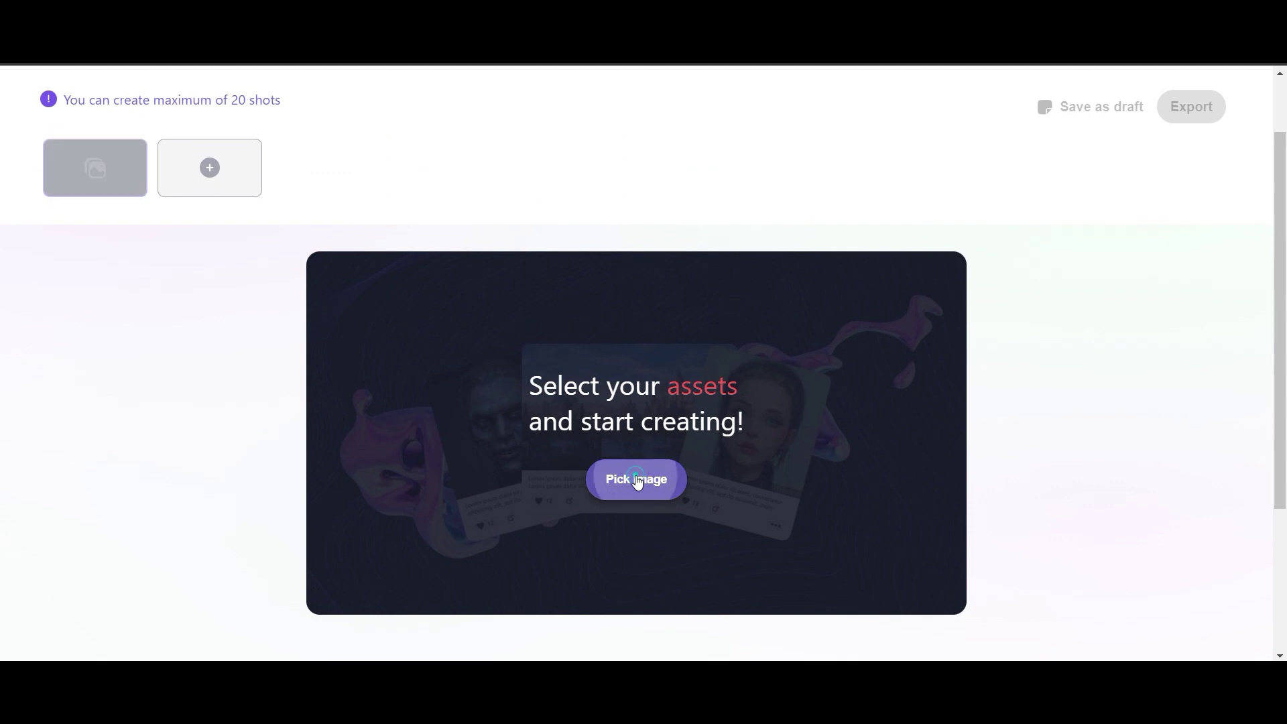
scroll(225, 550, down, 10)
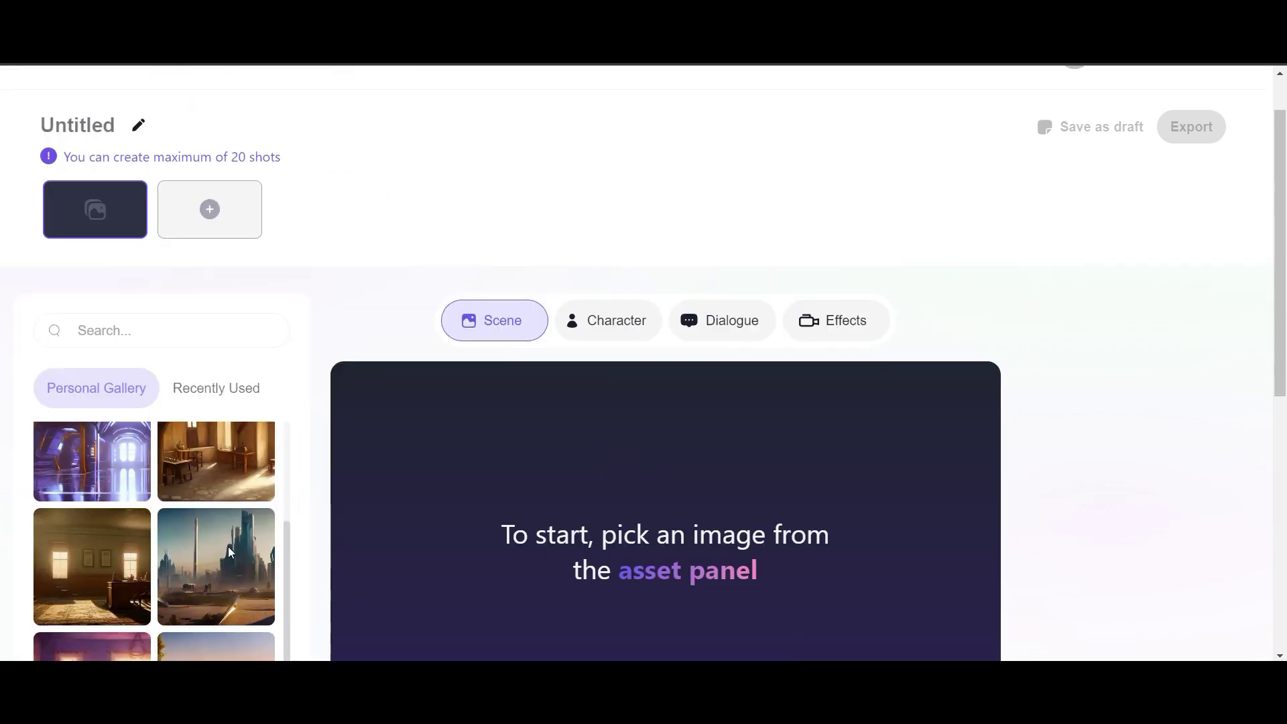
scroll(227, 480, down, 3)
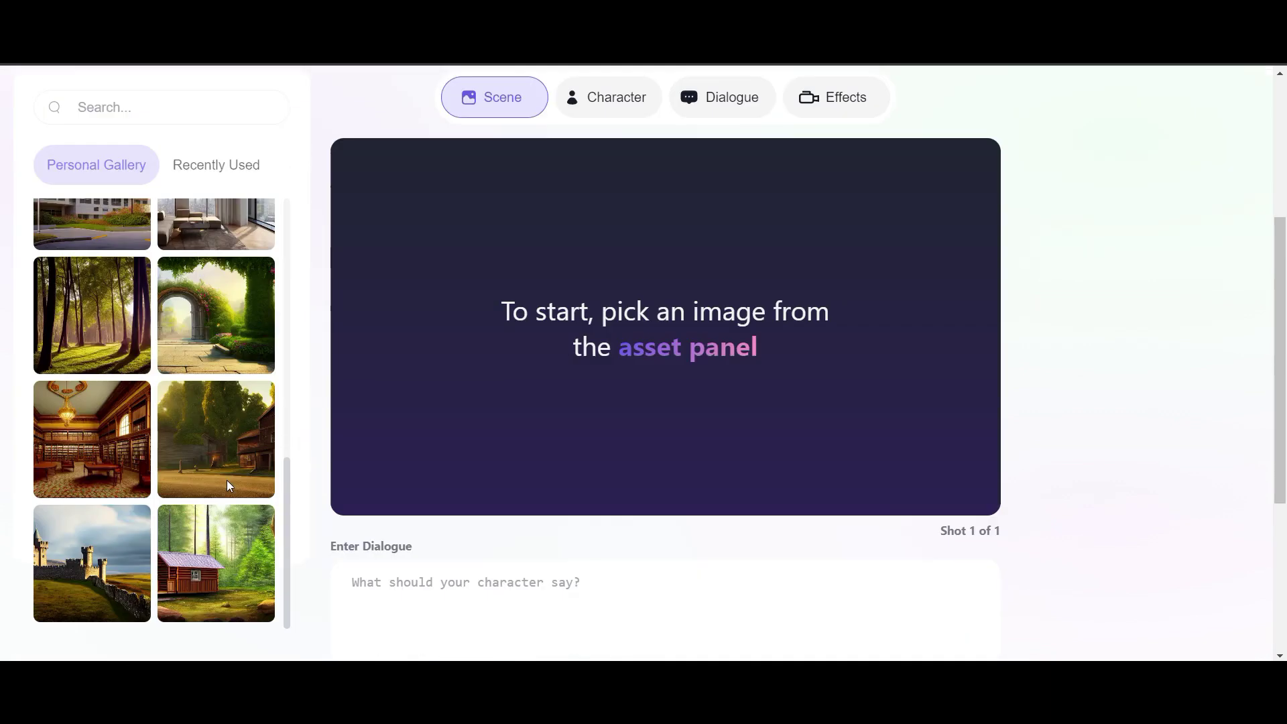
scroll(228, 478, up, 4)
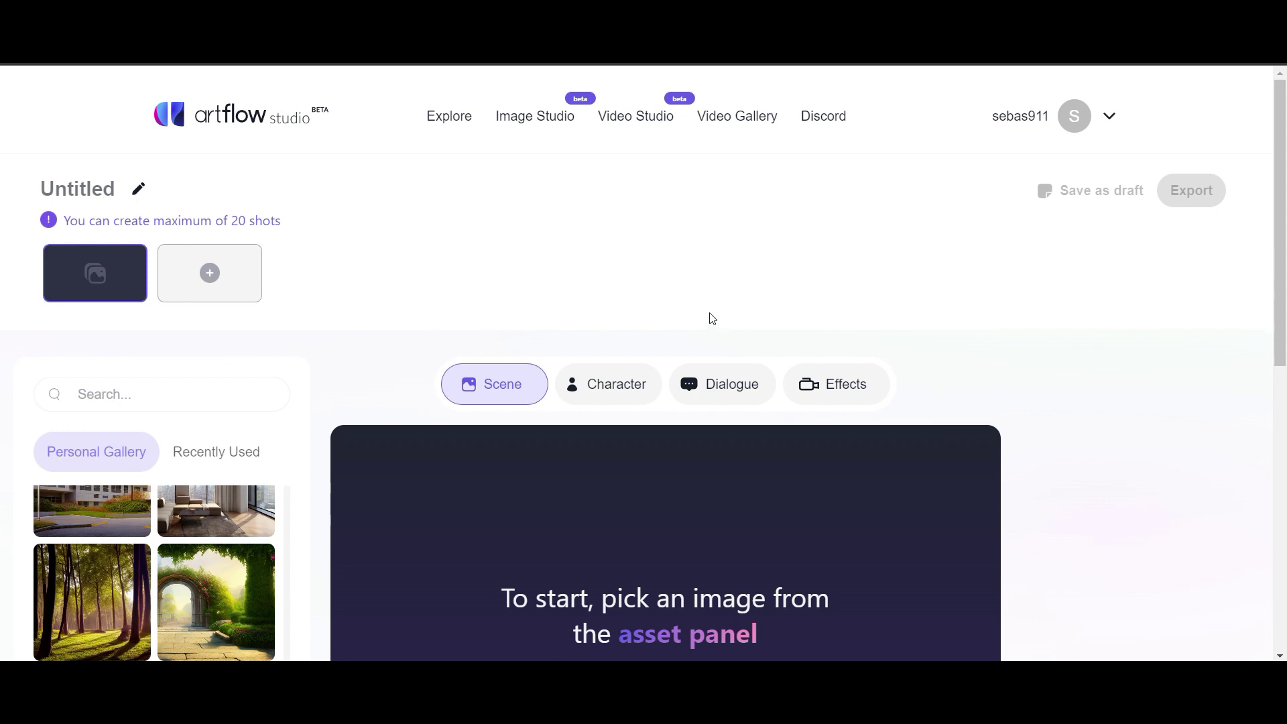
Step: Generate a v2 portrait in the Explore gallery from the prompt "Vin diesel with long blonde hair"
click(436, 116)
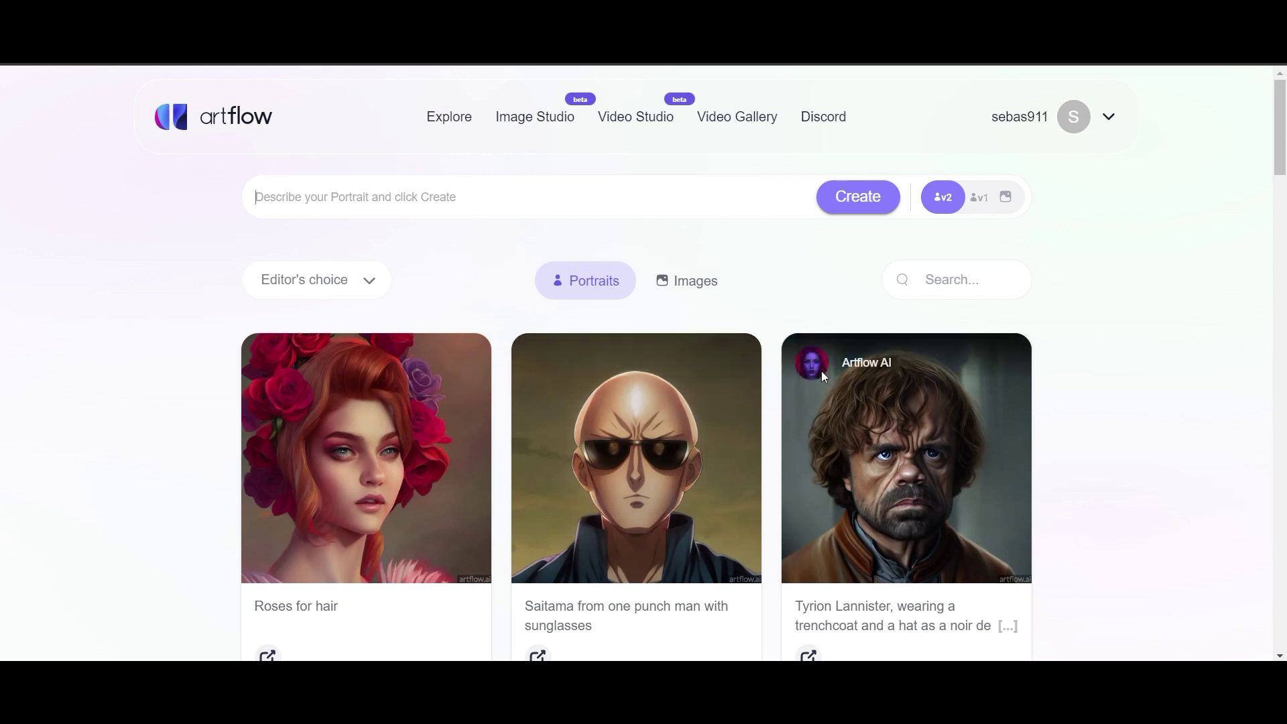
scroll(818, 368, down, 5)
scroll(712, 384, down, 5)
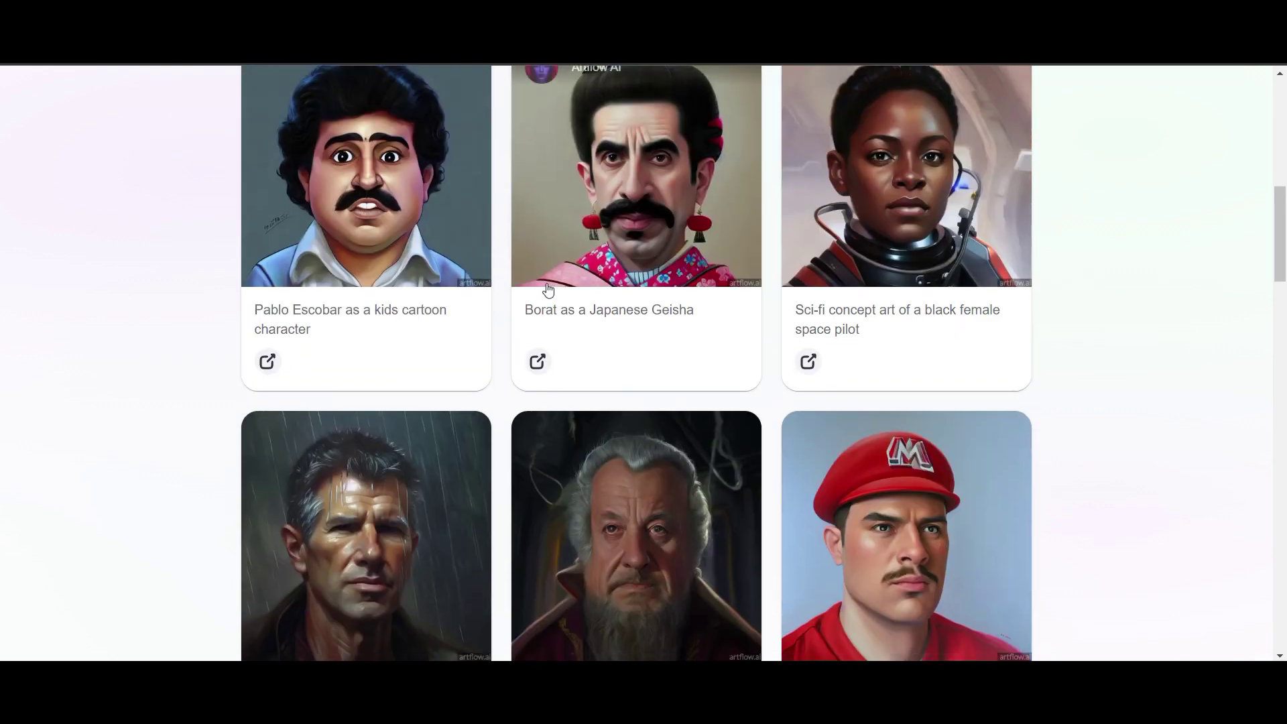
scroll(560, 295, down, 4)
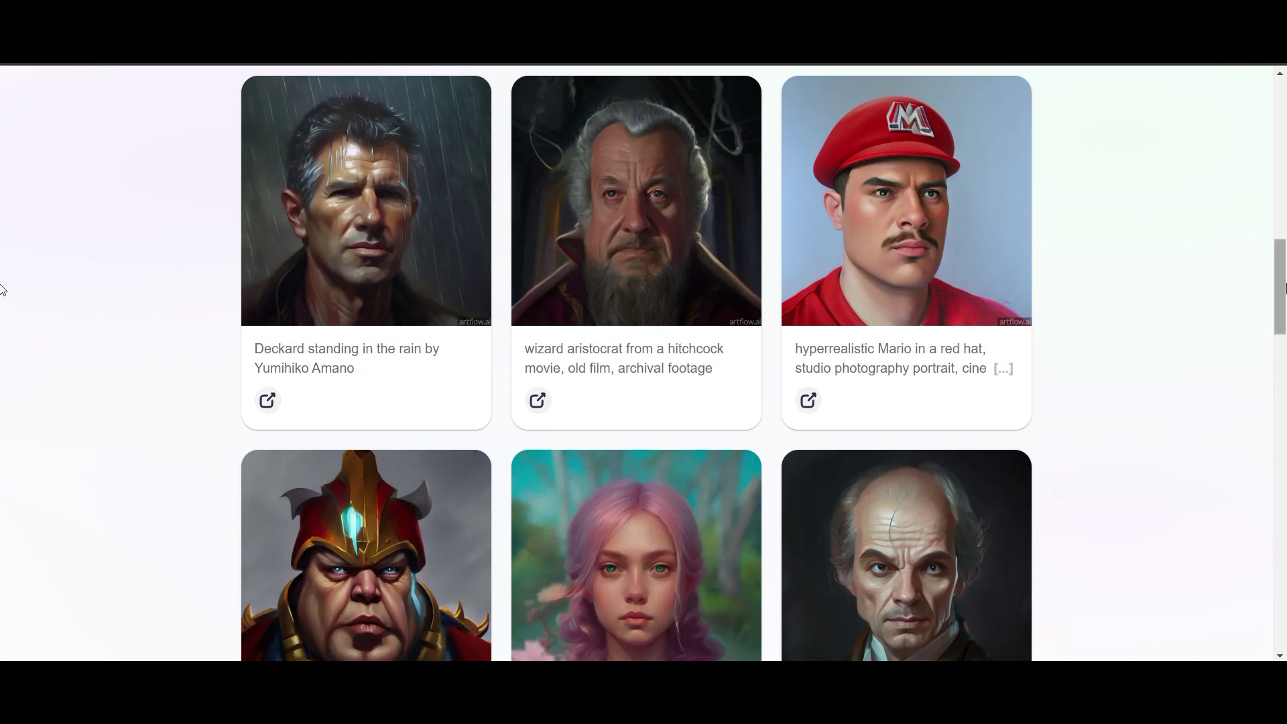
drag(1281, 289, 1283, 146)
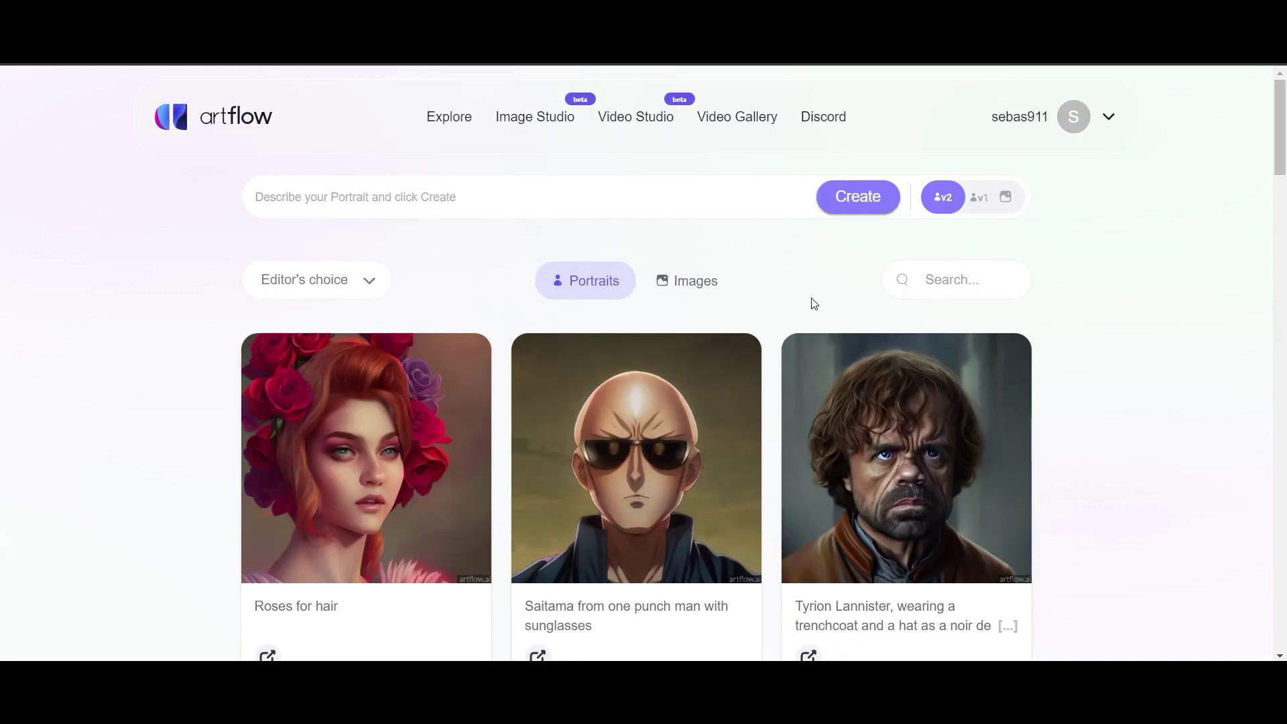
click(368, 196)
text(Vin diesel with long blonde hair)
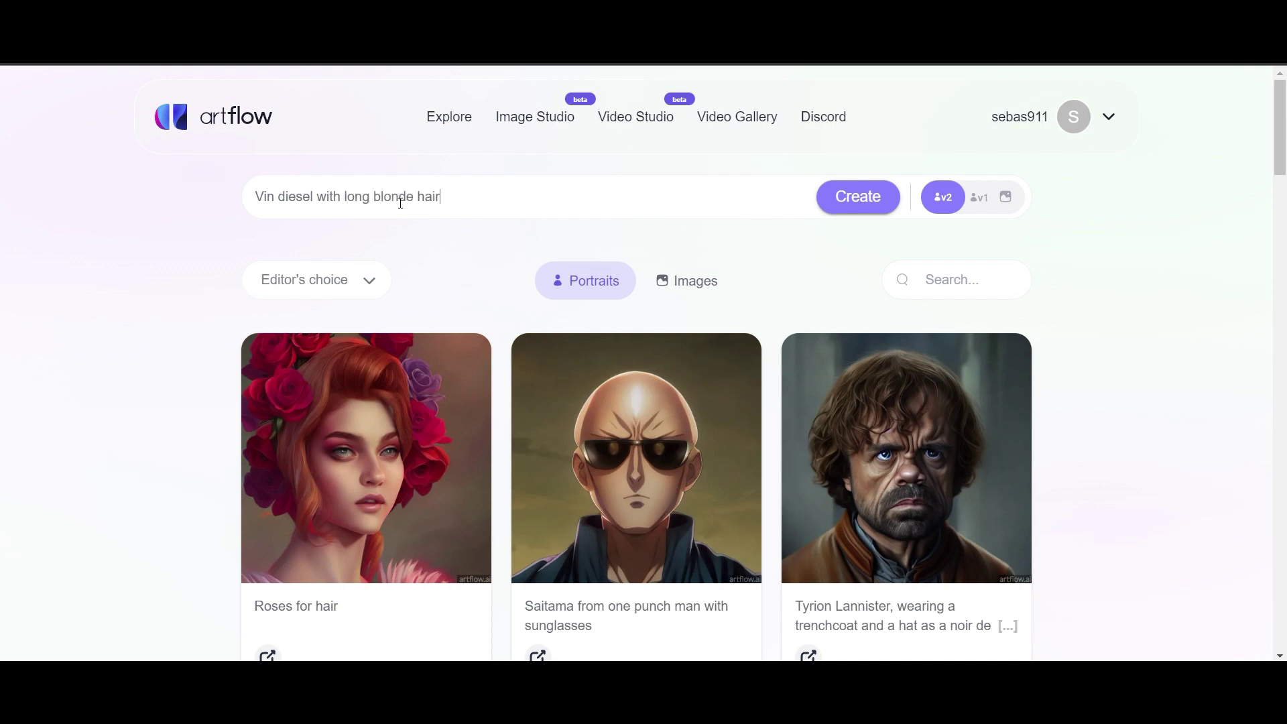
click(892, 196)
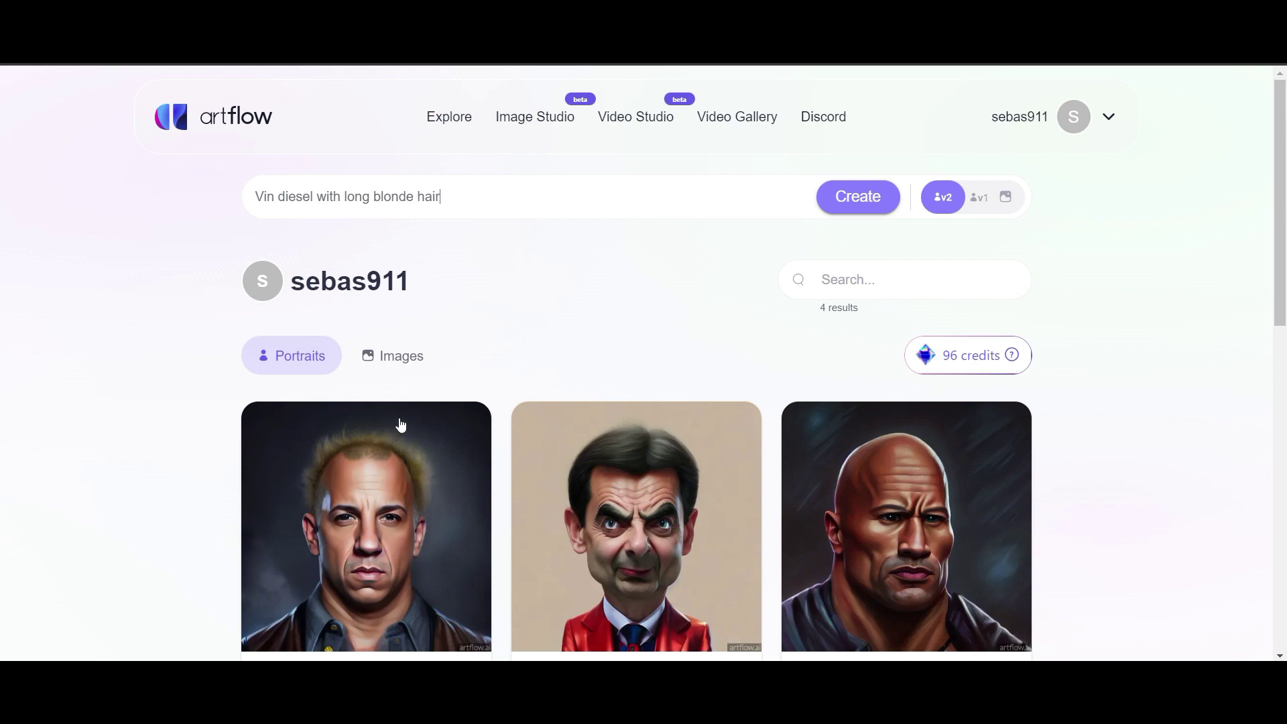
Step: Compare the new Vin Diesel portrait with the earlier portraits in the personal creations
scroll(405, 402, down, 6)
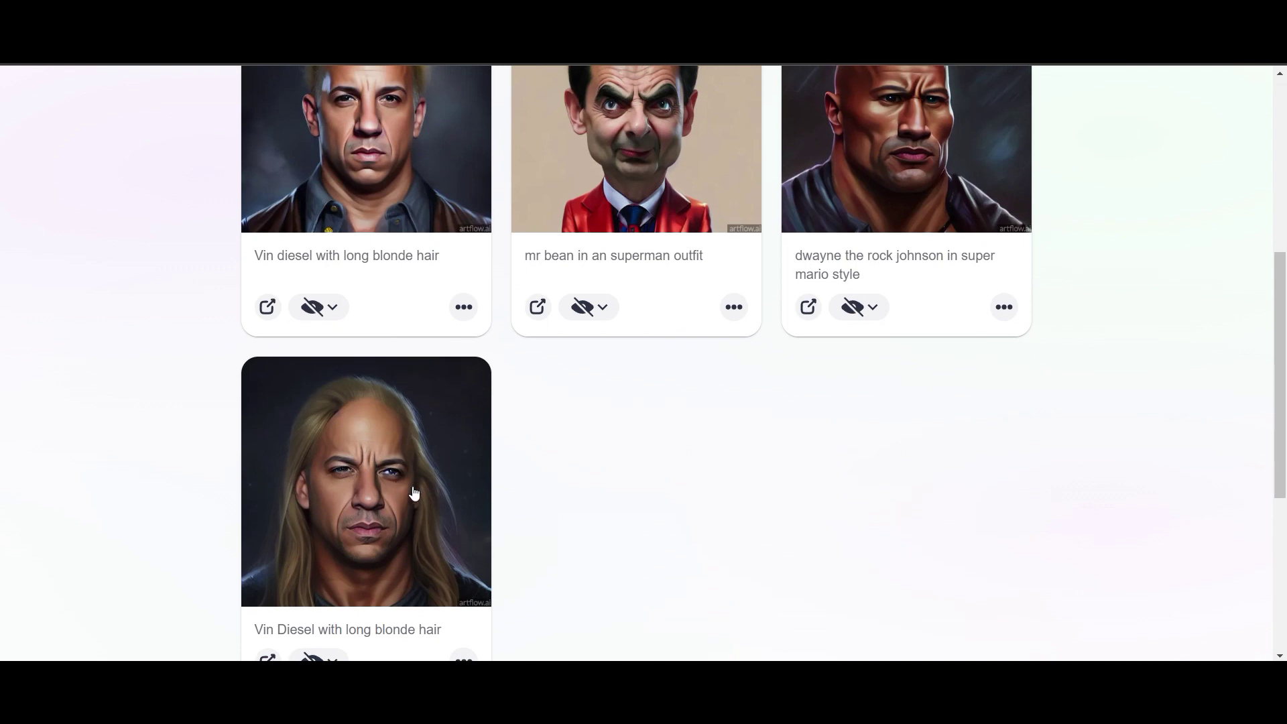
scroll(409, 435, up, 3)
scroll(377, 350, down, 3)
scroll(414, 482, up, 2)
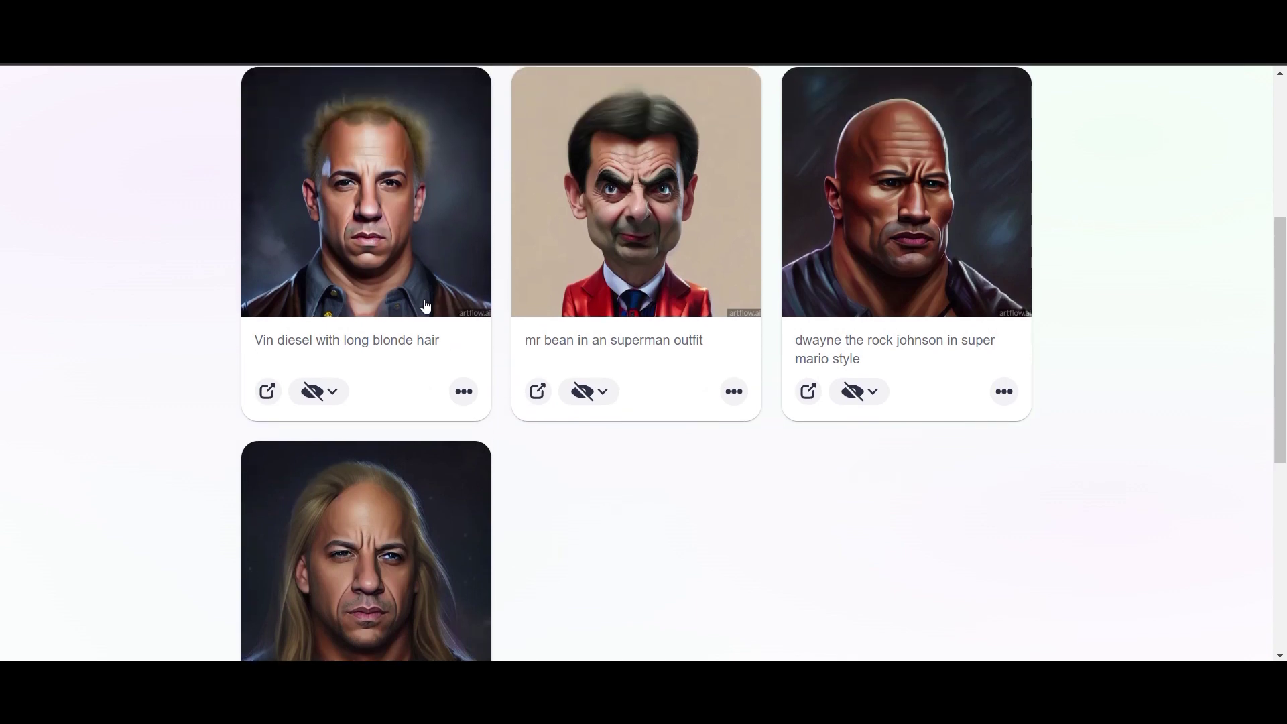
scroll(425, 311, up, 2)
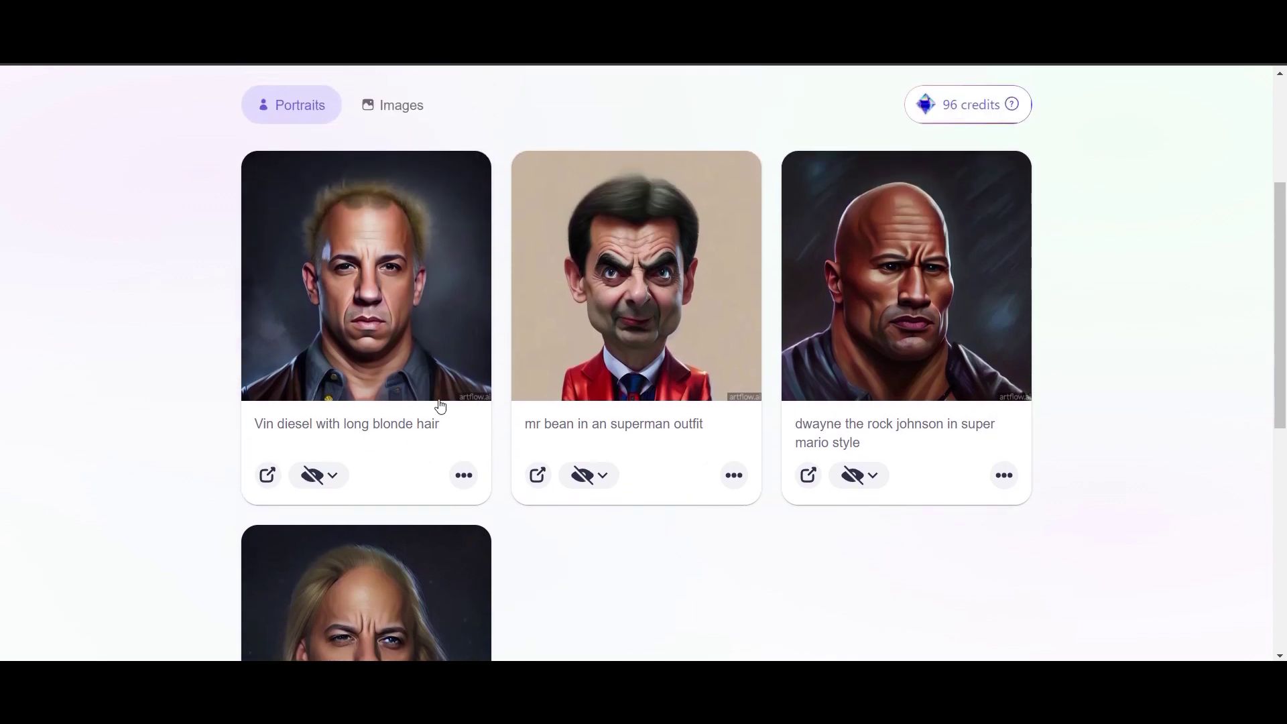
scroll(436, 406, up, 2)
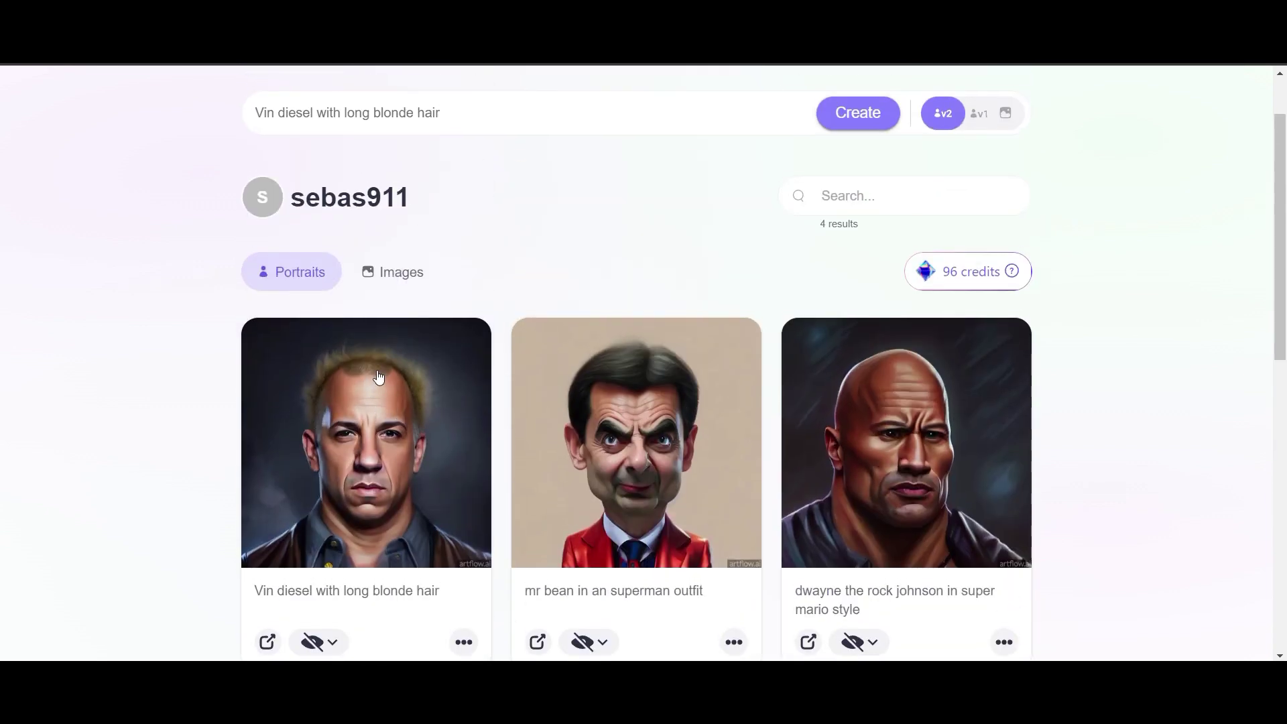
scroll(377, 375, down, 5)
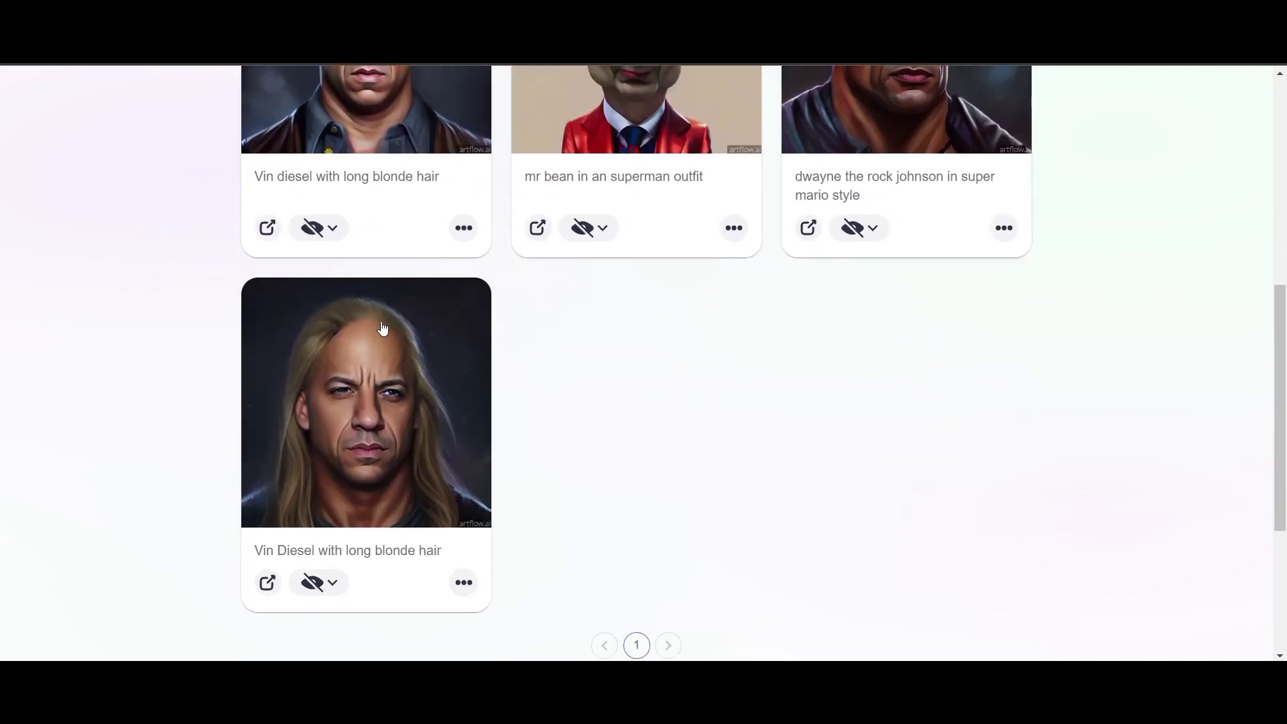
scroll(372, 302, up, 3)
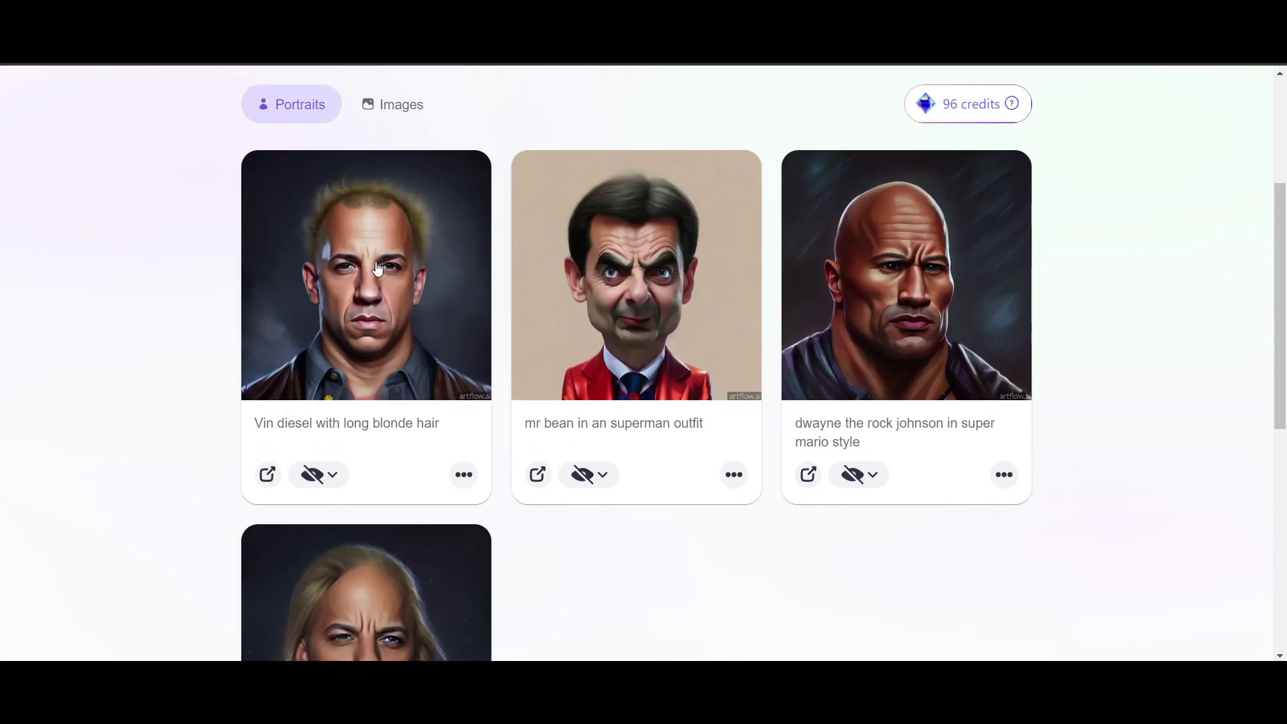
scroll(553, 483, down, 3)
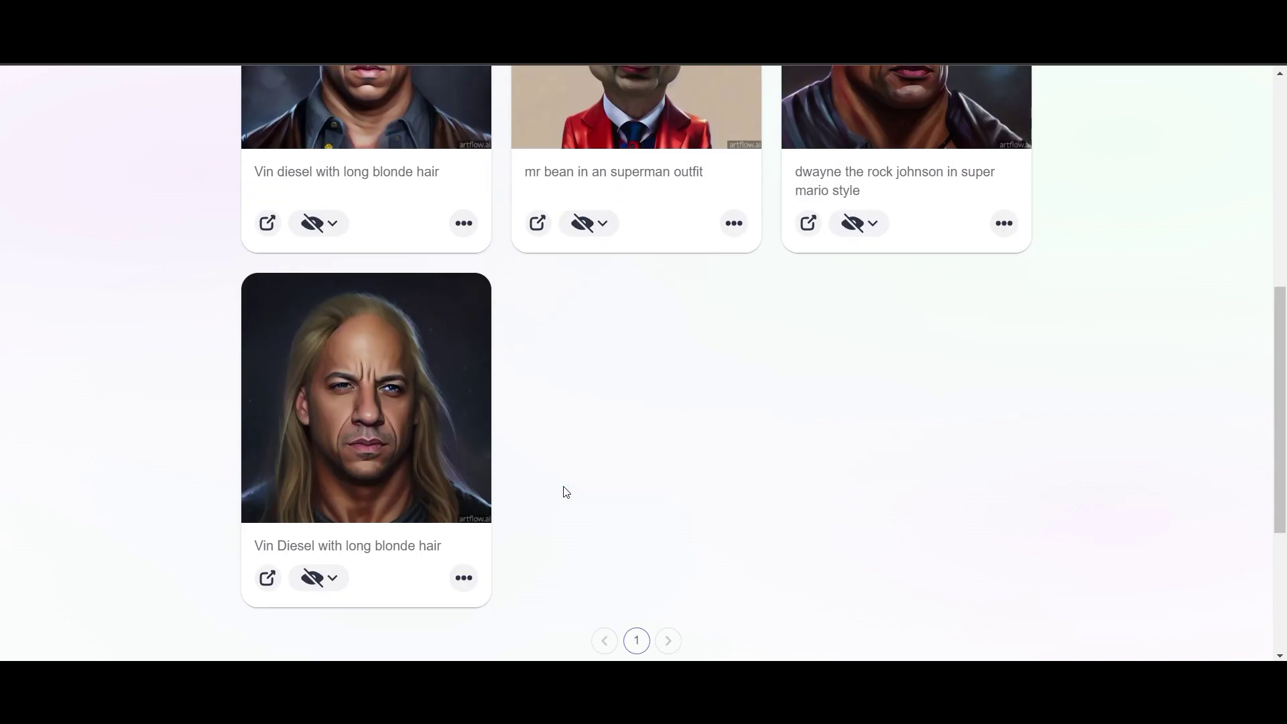
scroll(566, 493, up, 6)
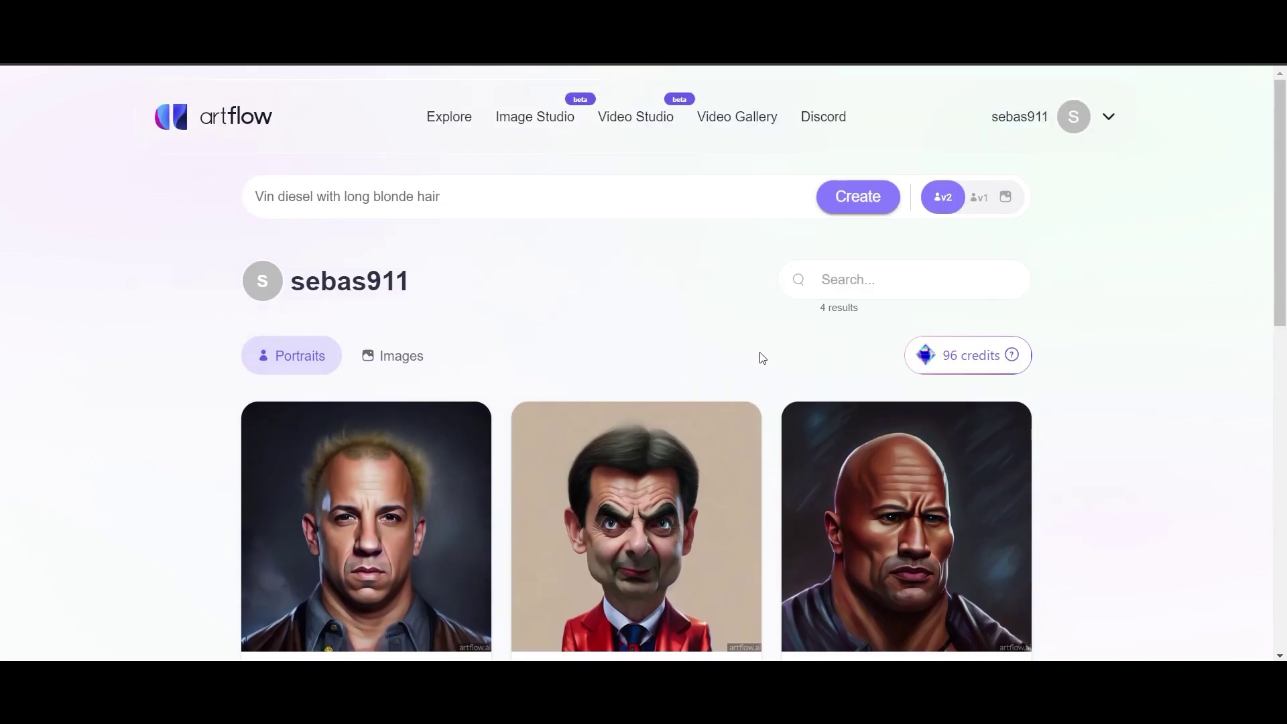
Step: Start a new video story from the home page and open the image picker for its first shot
click(445, 118)
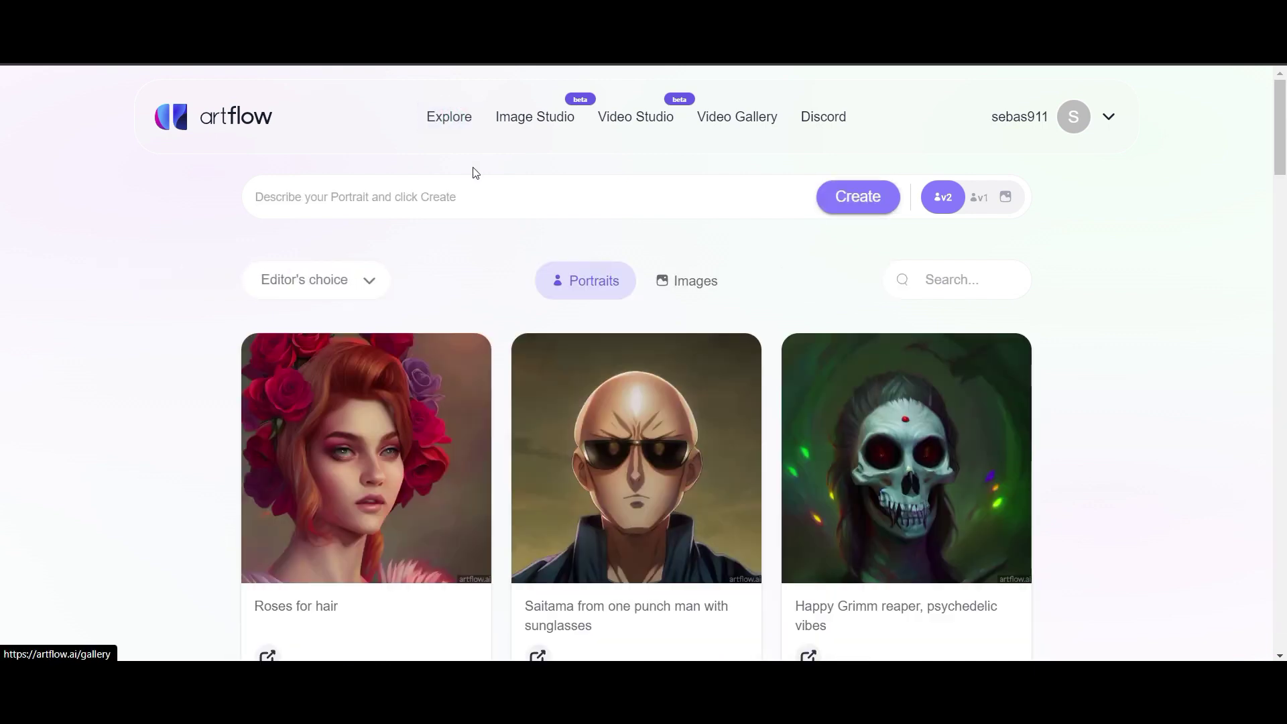
click(219, 118)
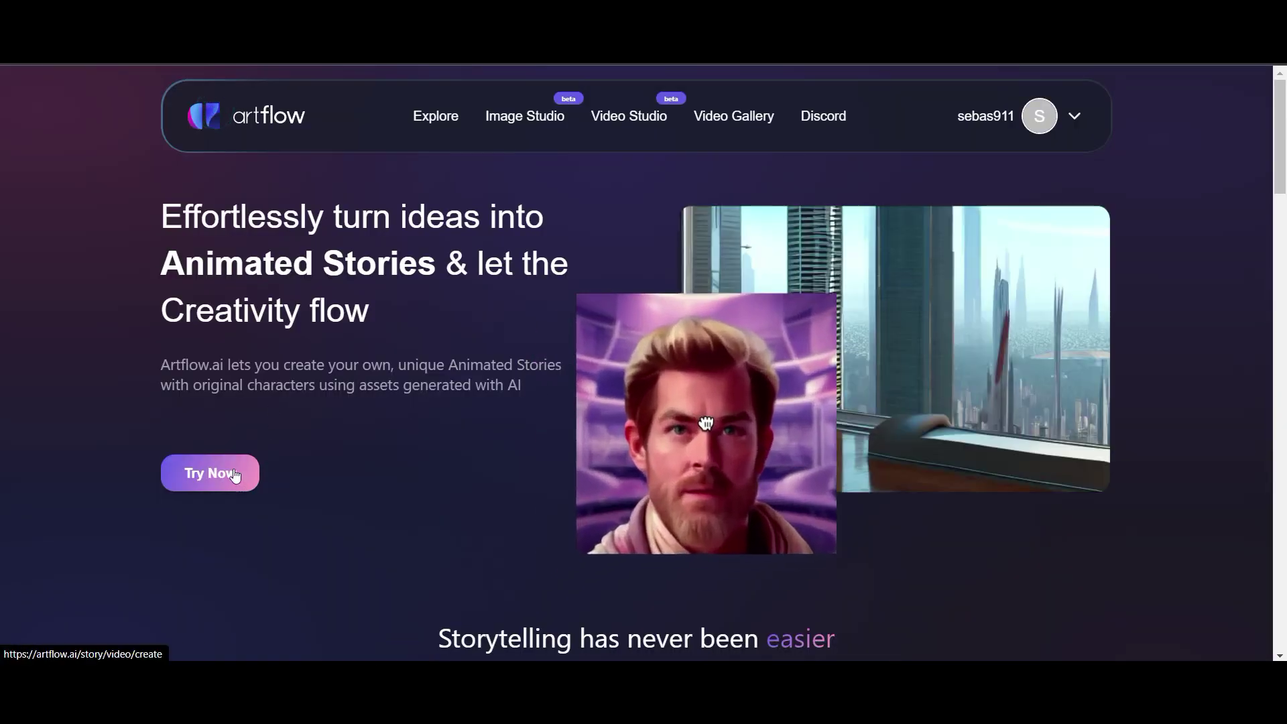
click(233, 469)
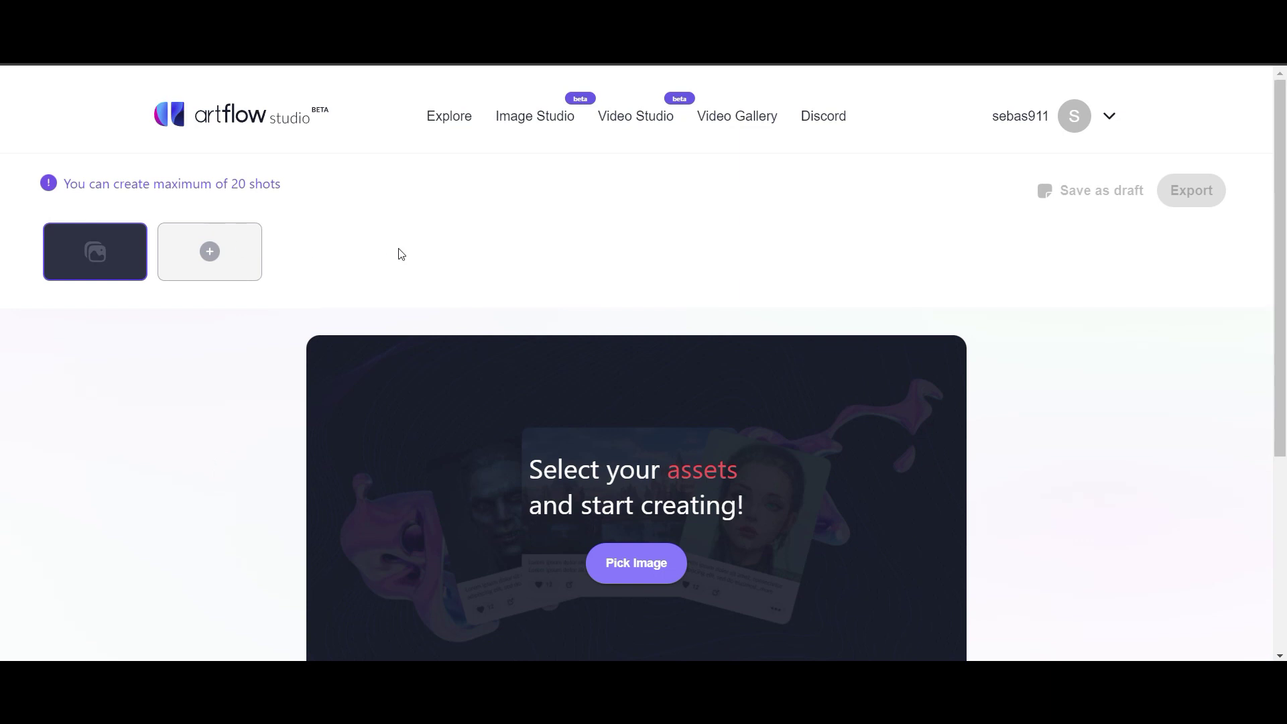
scroll(664, 365, down, 2)
scroll(663, 319, down, 2)
scroll(646, 419, up, 2)
click(645, 419)
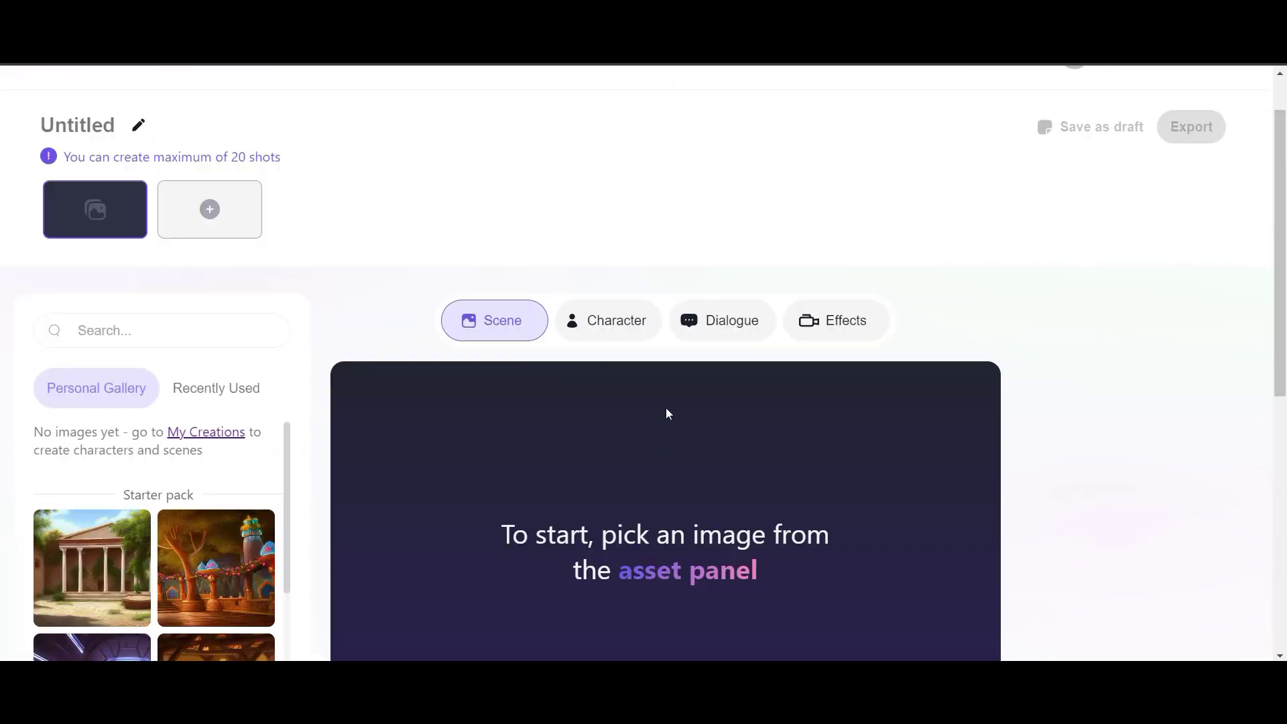
Step: Set the futuristic city skyline from the starter pack as the shot's scene
scroll(211, 451, down, 3)
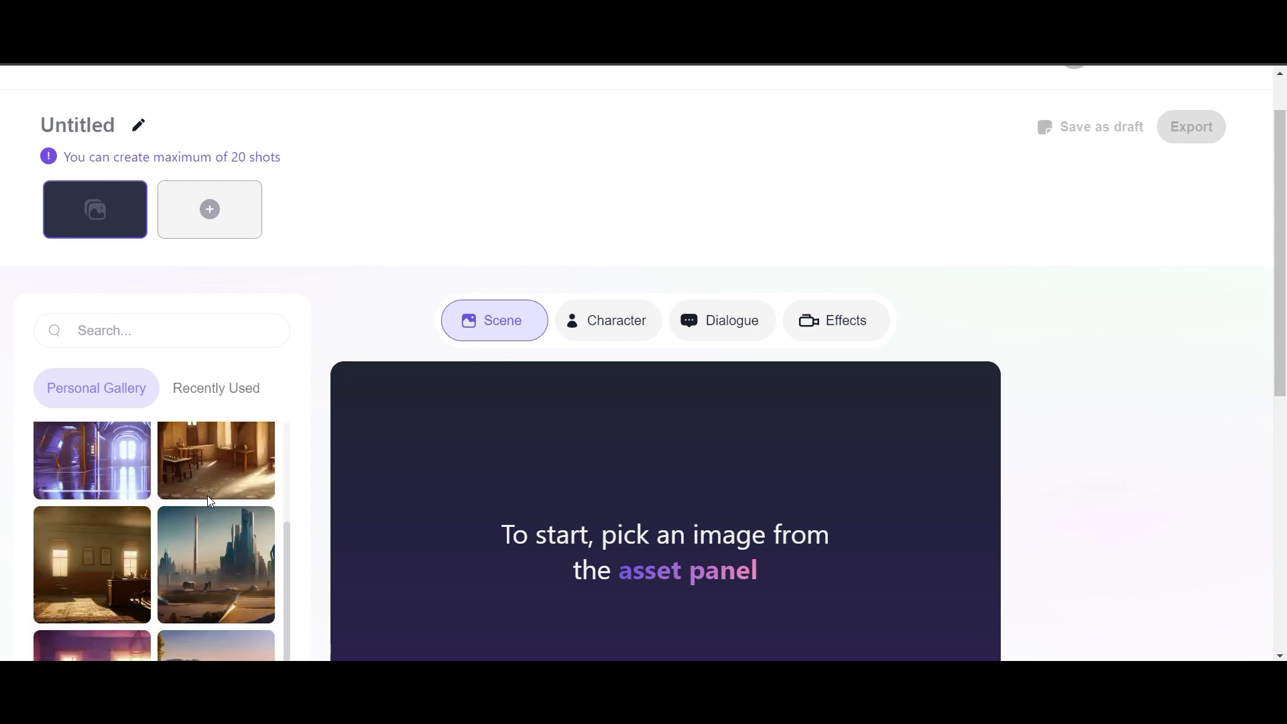
scroll(209, 500, down, 2)
scroll(210, 503, up, 1)
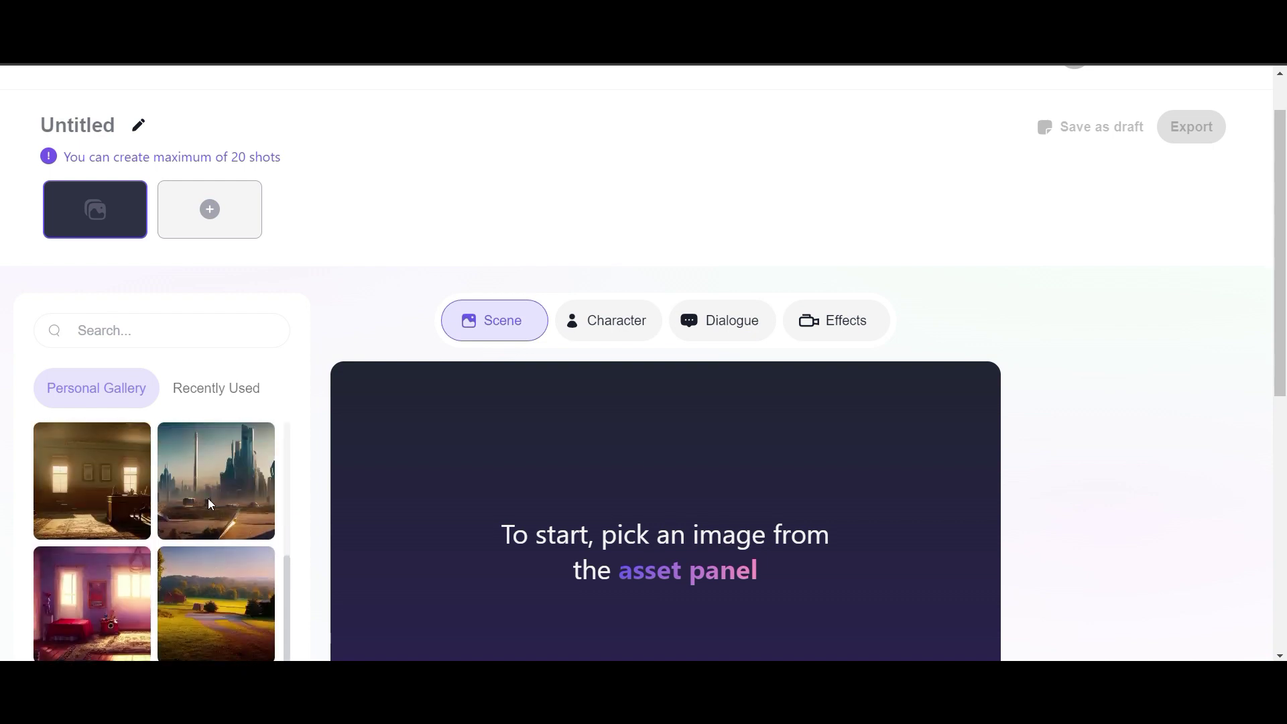
click(239, 484)
scroll(492, 476, down, 3)
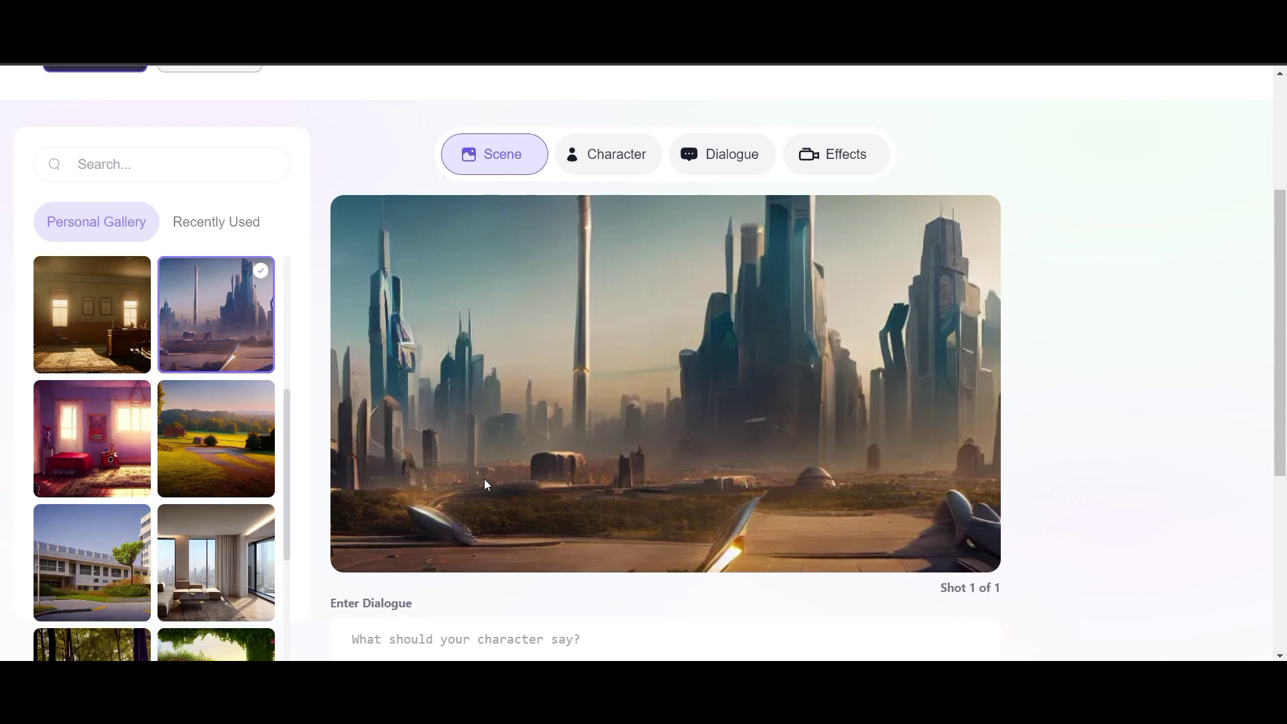
scroll(484, 478, up, 3)
scroll(484, 479, down, 1)
Step: Add the long-haired Vin Diesel portrait from the personal gallery as the character and move it to the centre of the scene
click(625, 237)
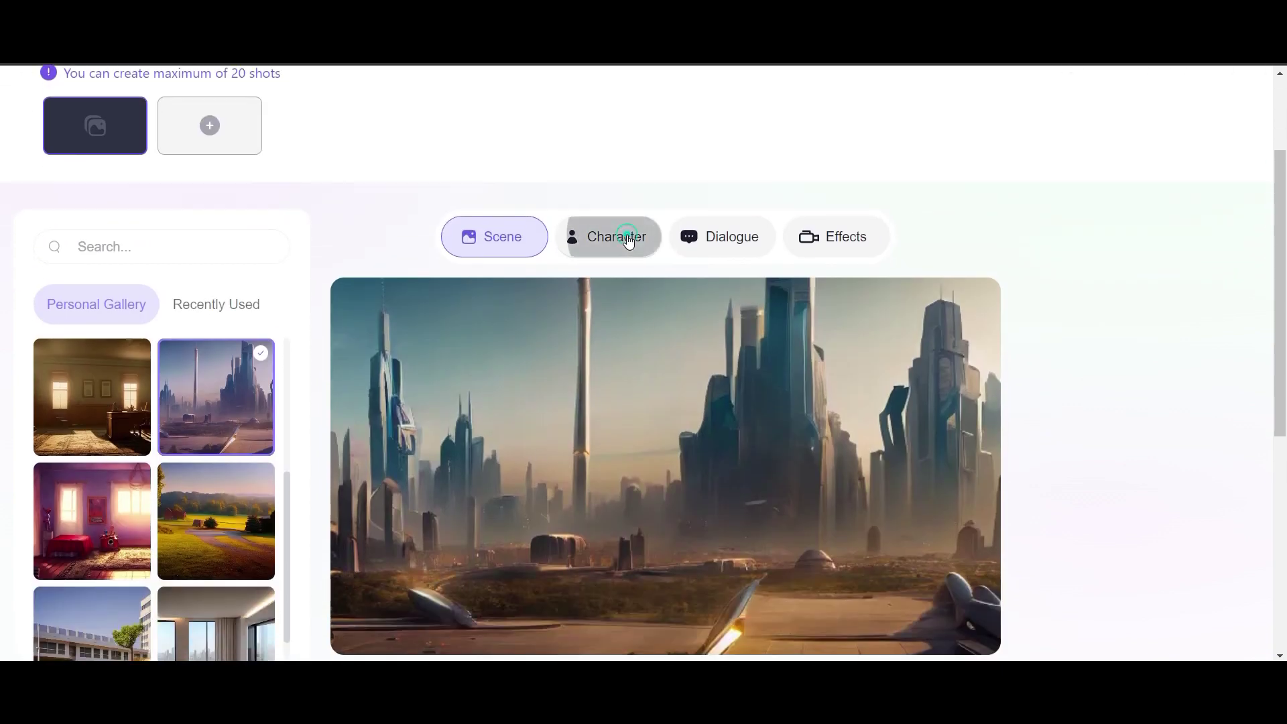
scroll(134, 461, down, 2)
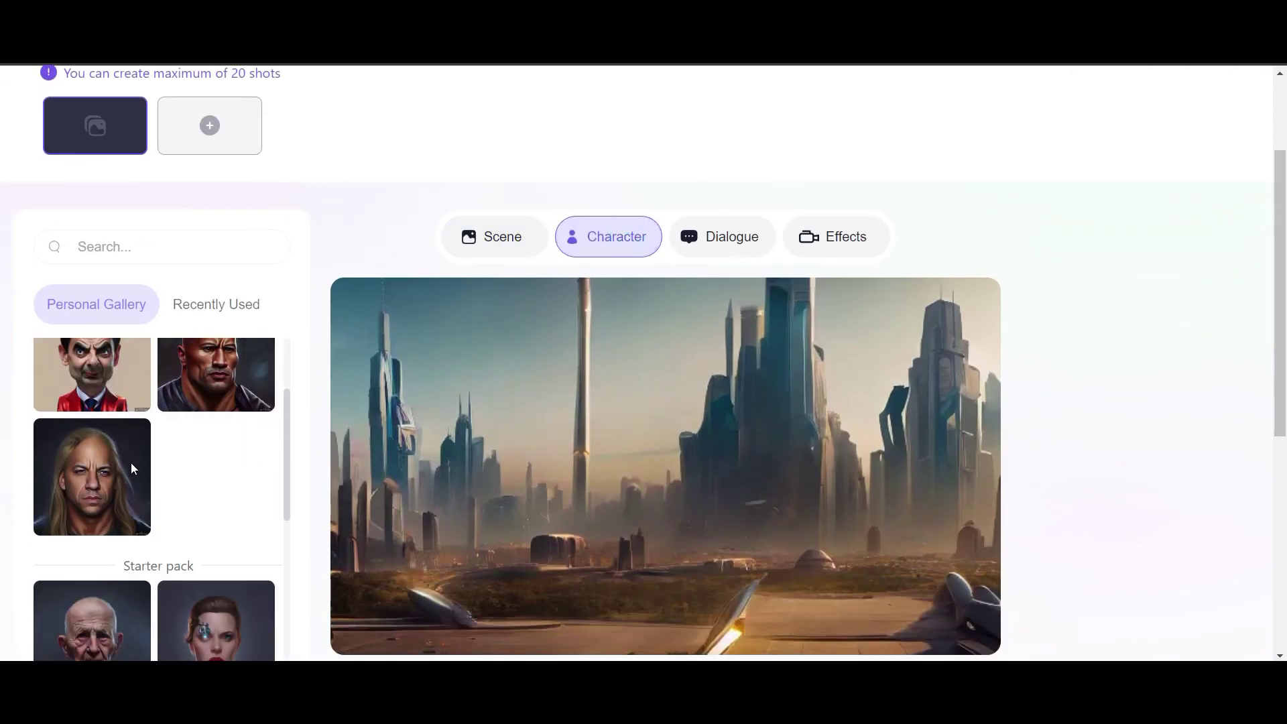
scroll(131, 463, down, 2)
scroll(131, 462, up, 4)
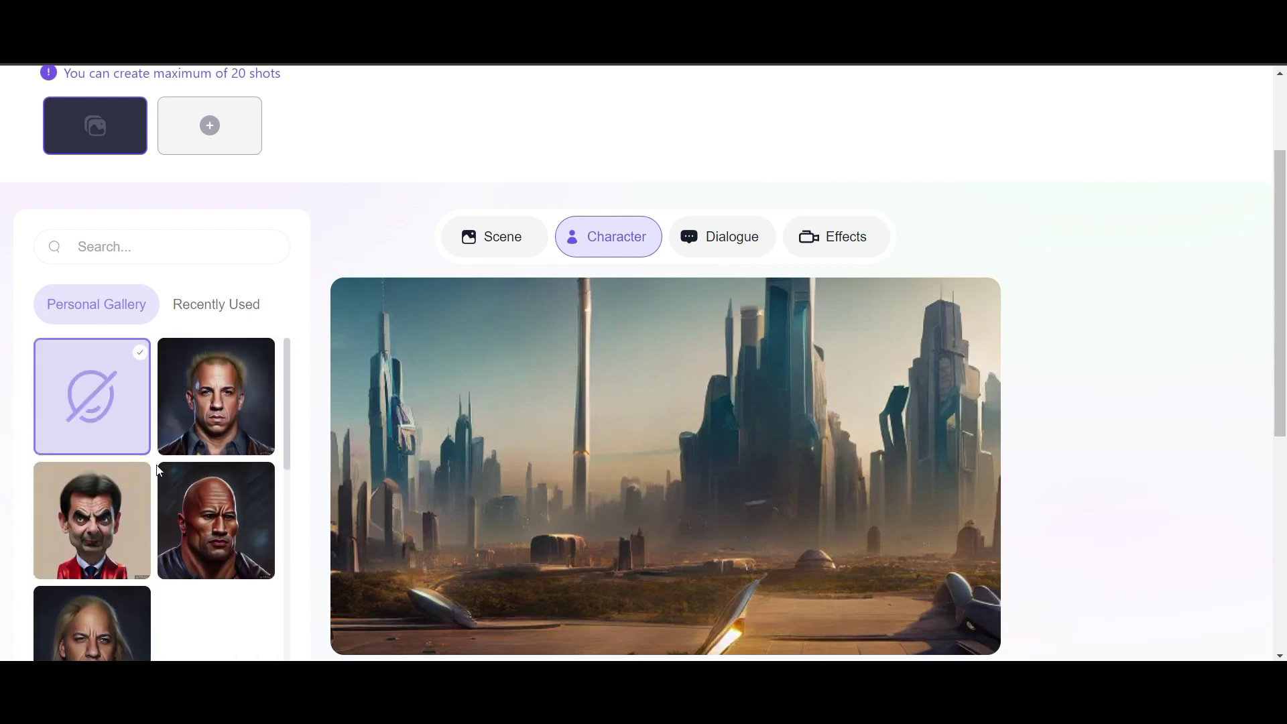
scroll(214, 401, down, 2)
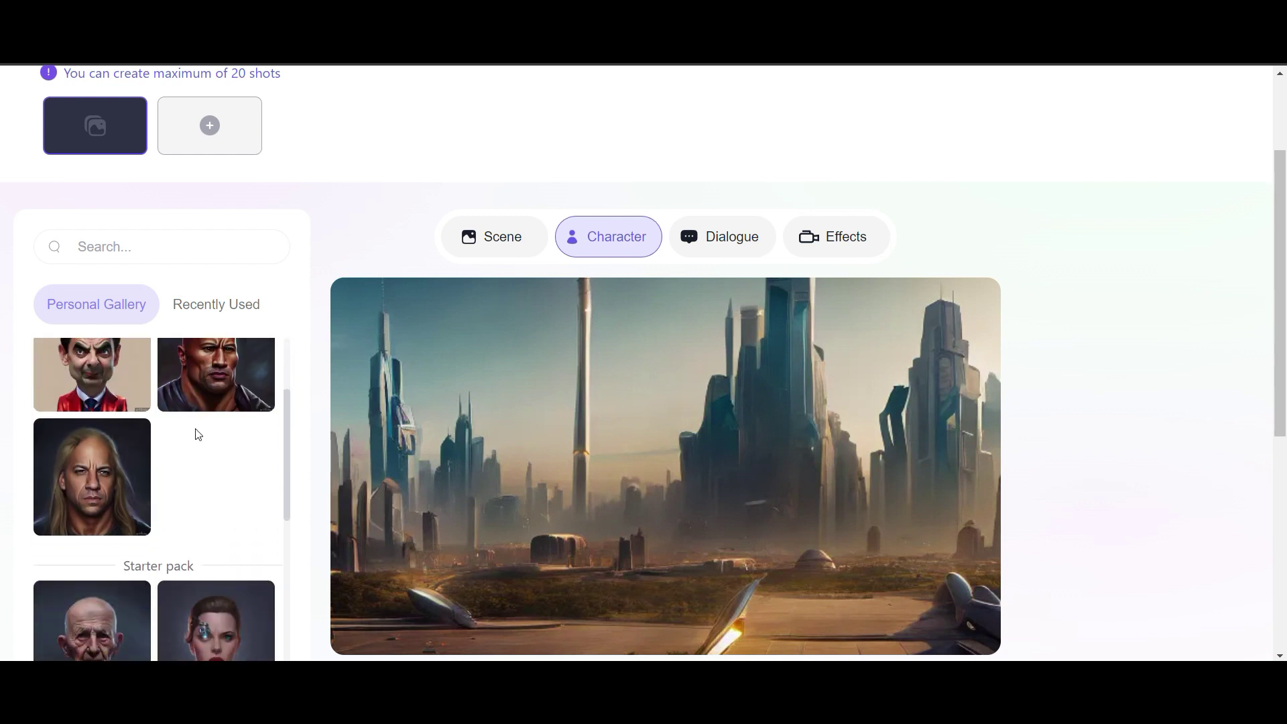
click(94, 481)
drag(490, 432, 641, 430)
scroll(680, 436, down, 1)
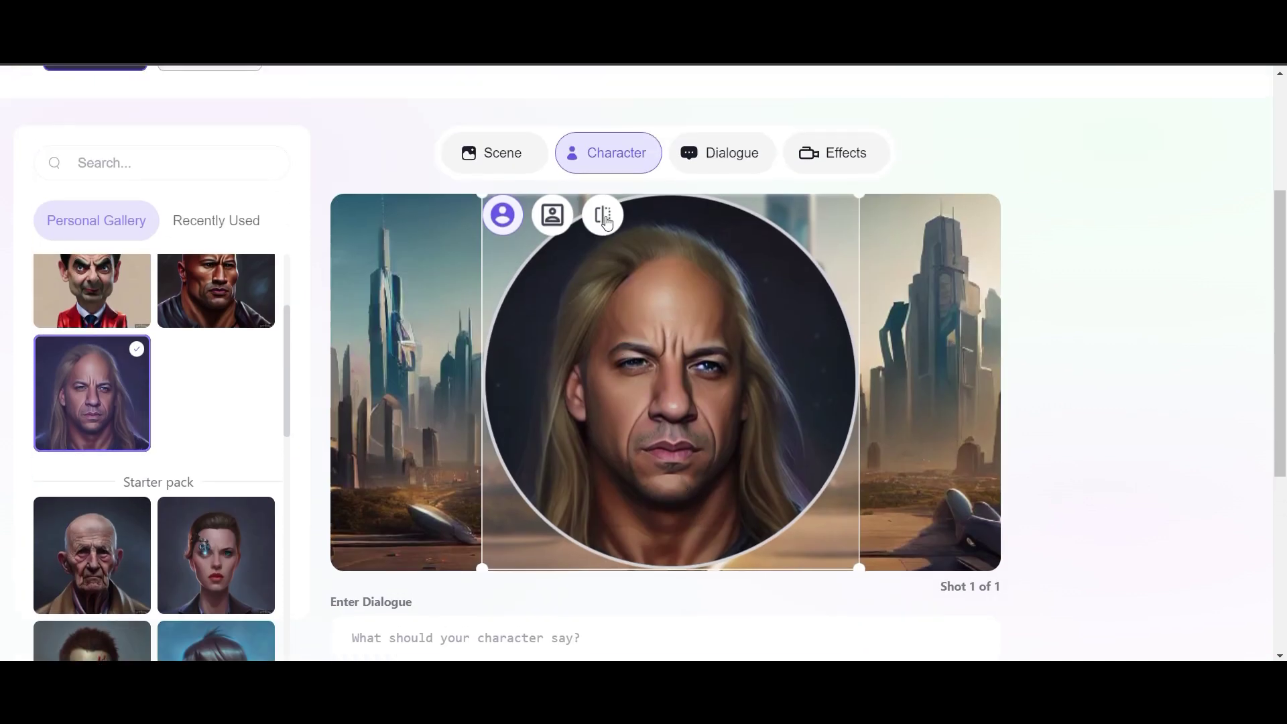
Step: Toggle the character's horizontal mirroring on and off, and switch its display from the circular avatar to the second portrait style
click(604, 216)
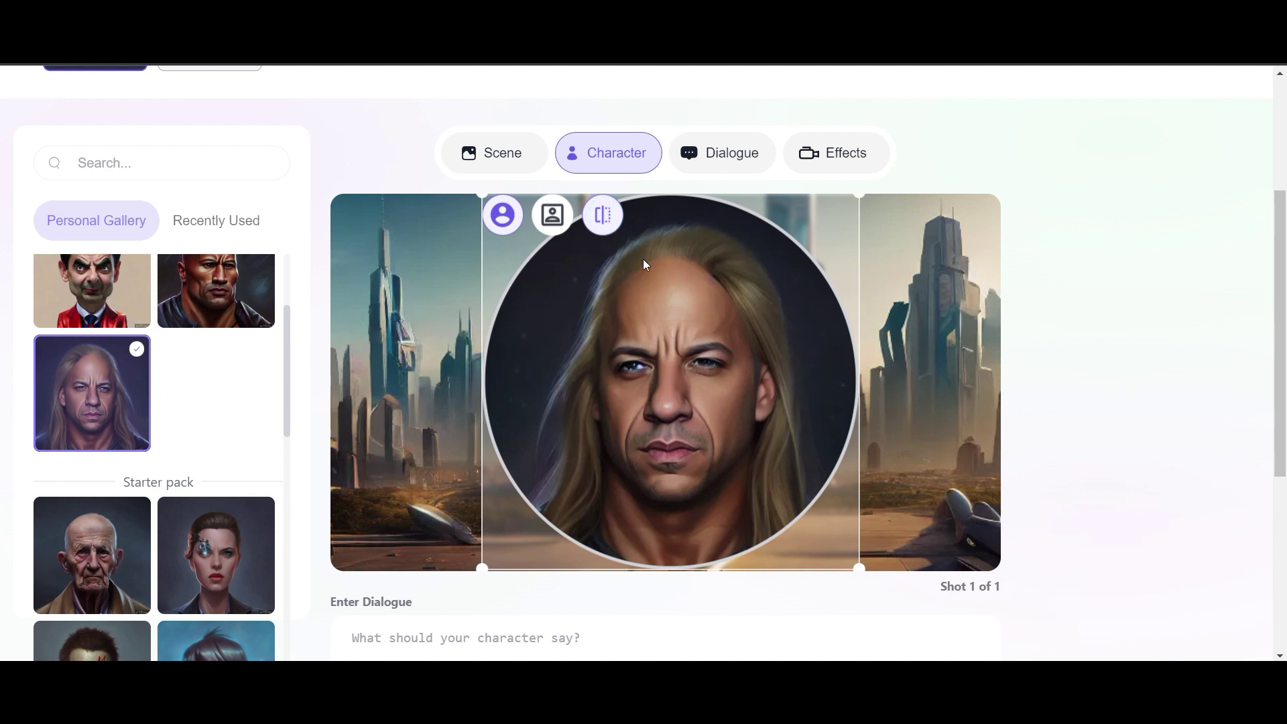
click(610, 232)
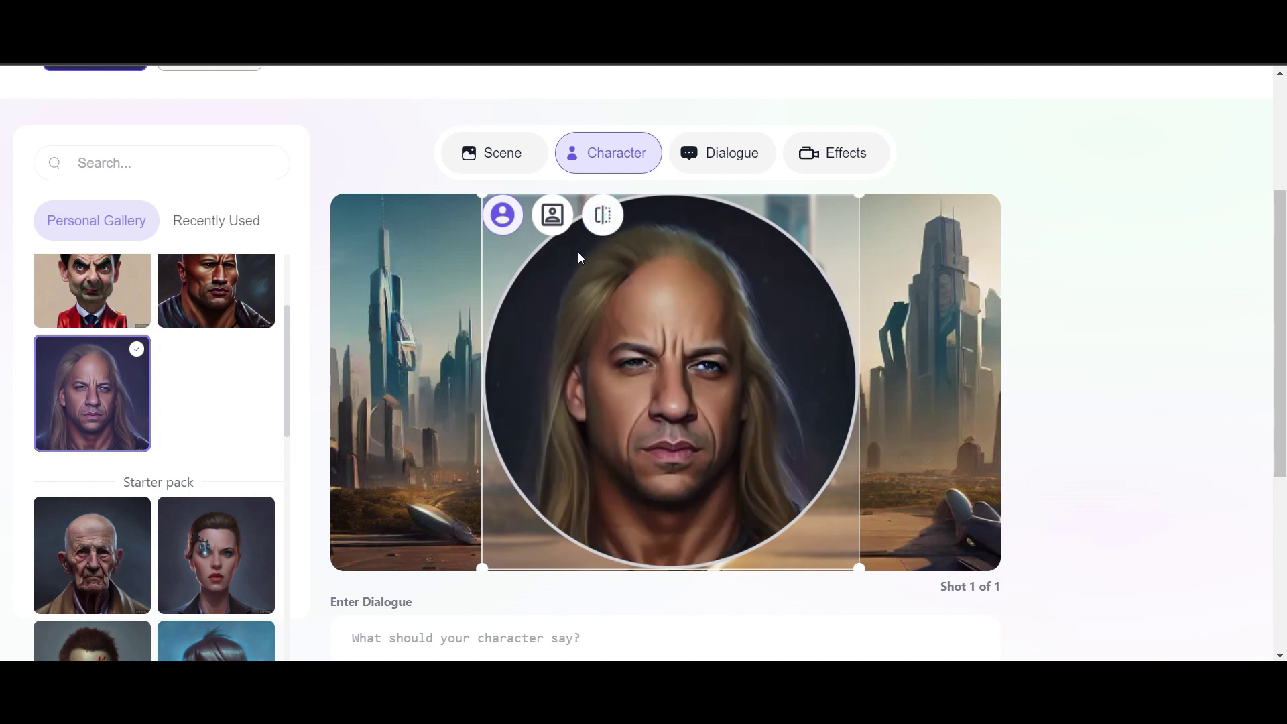
click(551, 215)
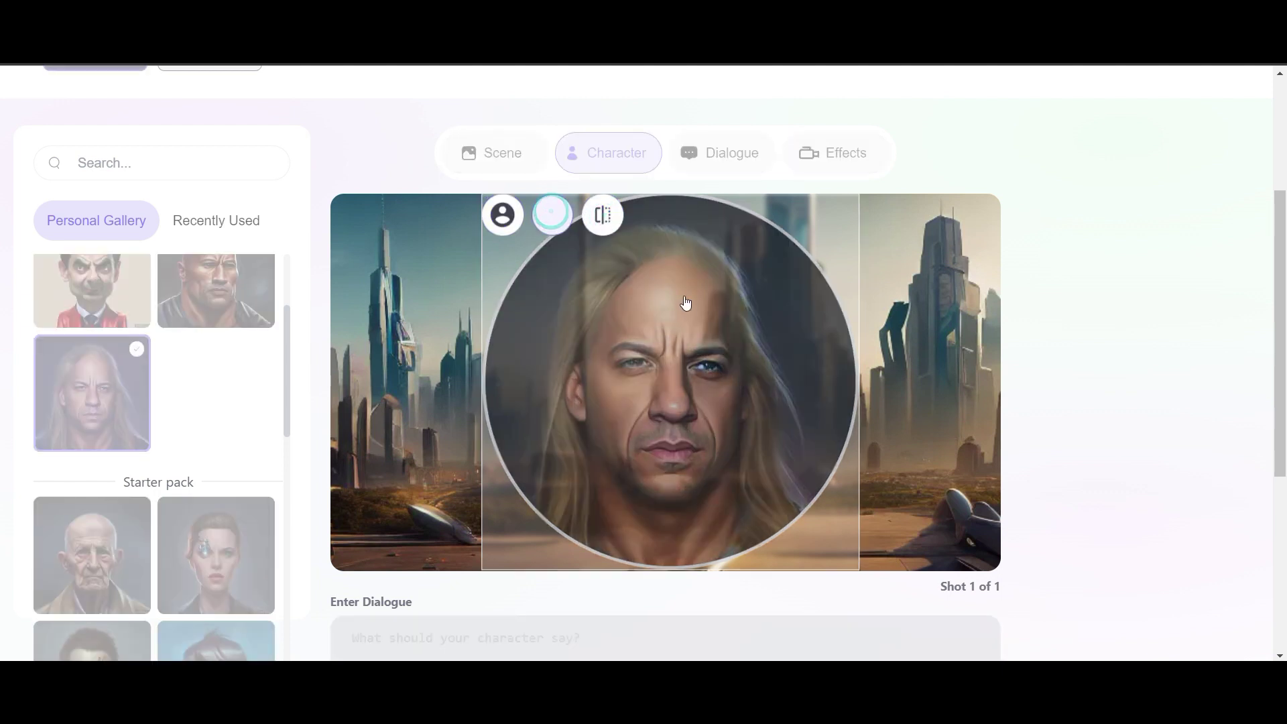
Step: Adjust the character's placement in the scene, lowering the portrait slightly below the top of the frame
drag(694, 303, 688, 329)
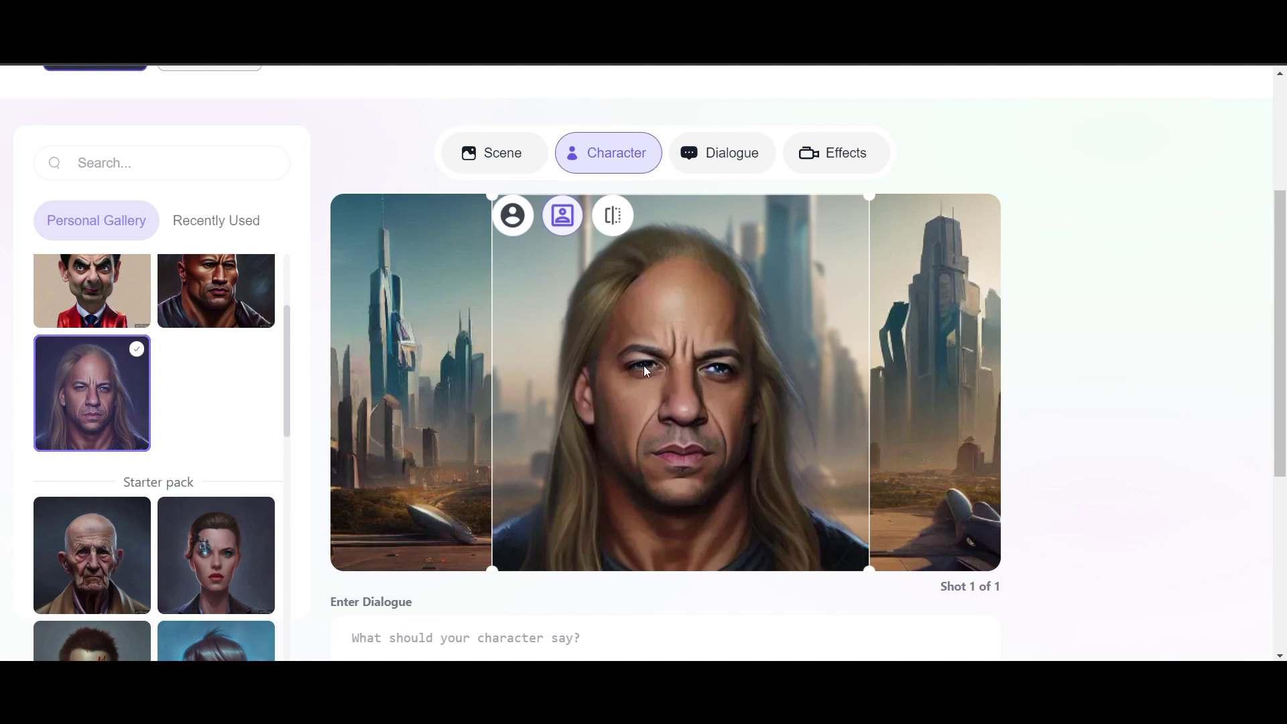
drag(607, 460, 607, 489)
scroll(692, 380, down, 1)
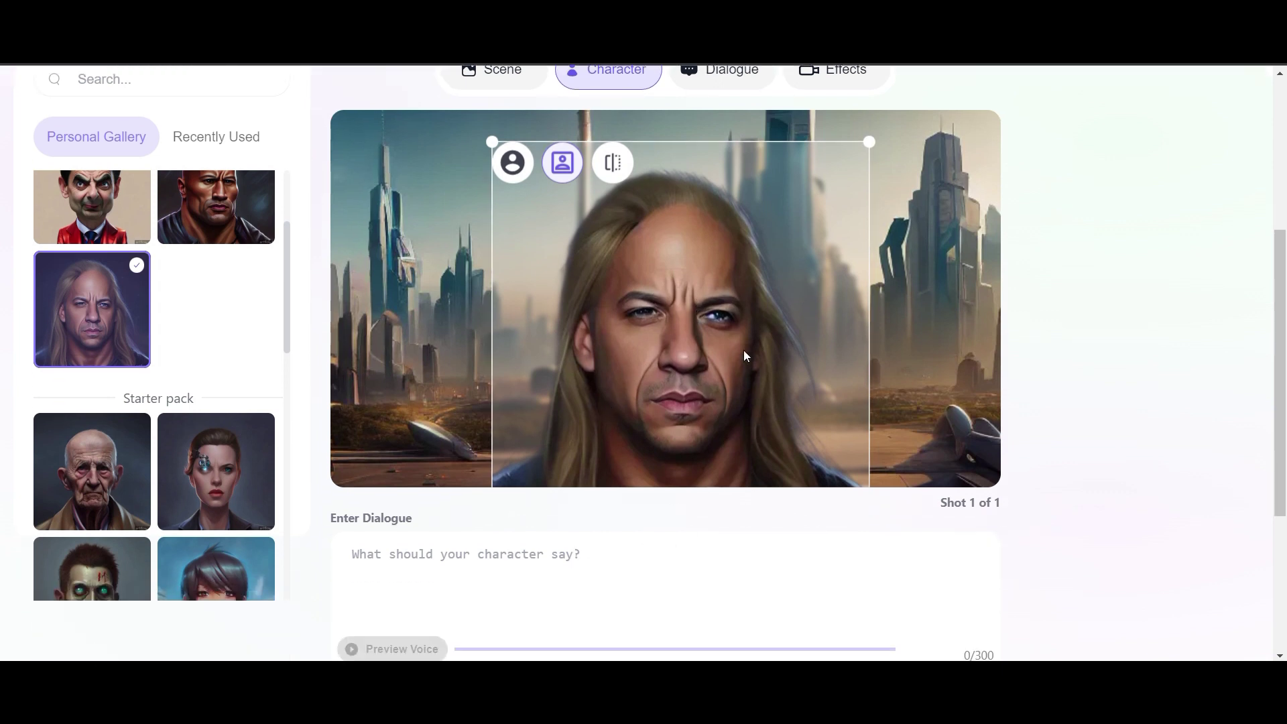
Step: Apply the Warm Glow filter to the shot
scroll(750, 344, up, 1)
click(841, 156)
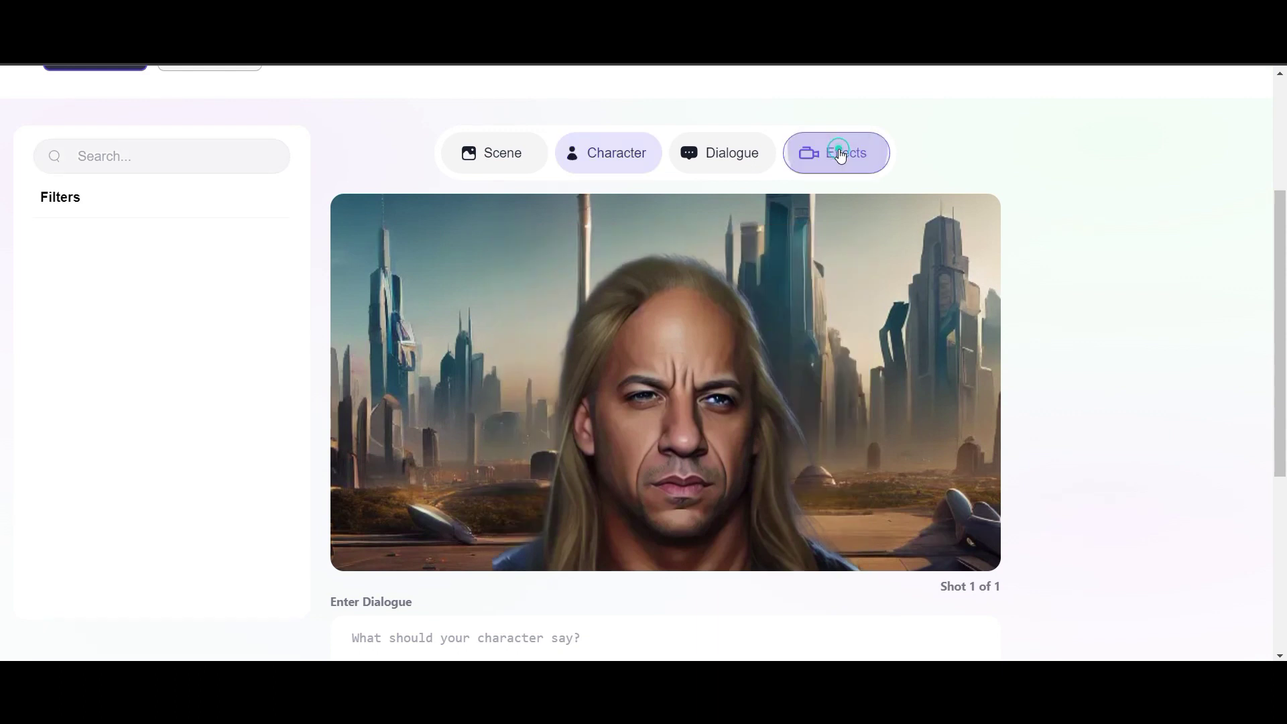
click(235, 297)
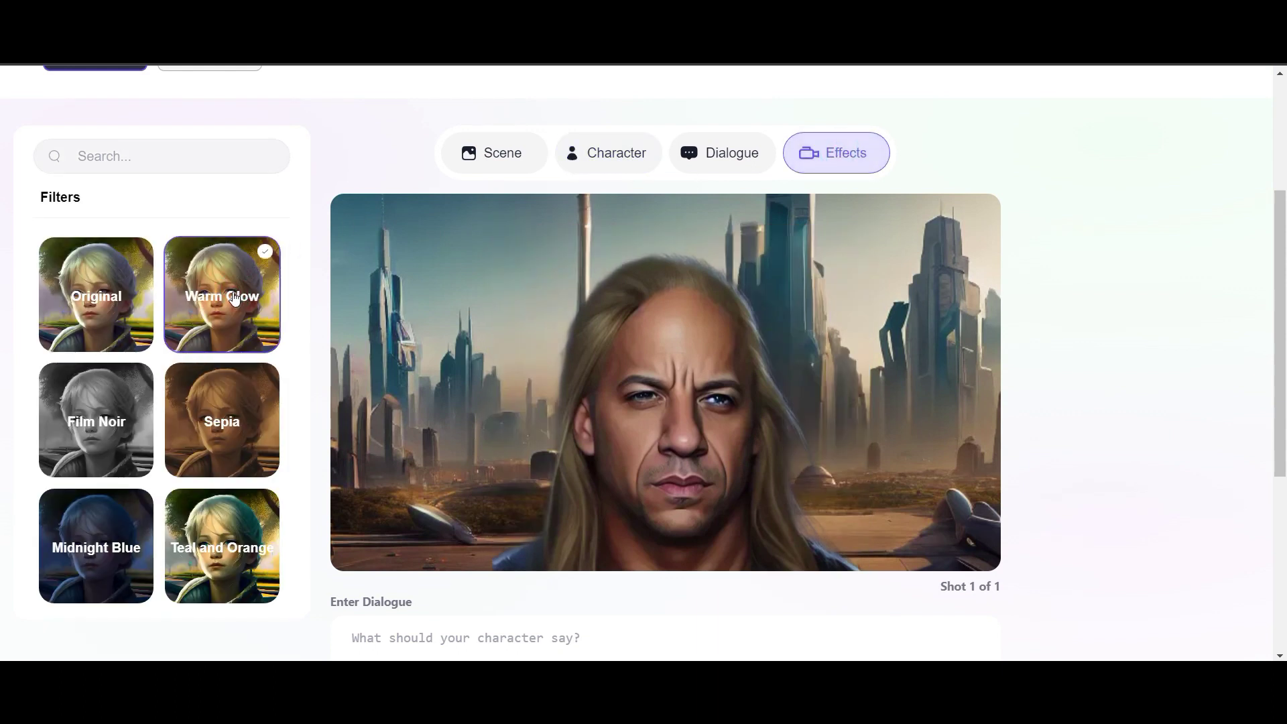
double_click(236, 297)
Step: Enter the character's dialogue "I think i will catching up some coins and then i will be back"
scroll(429, 463, down, 3)
click(470, 469)
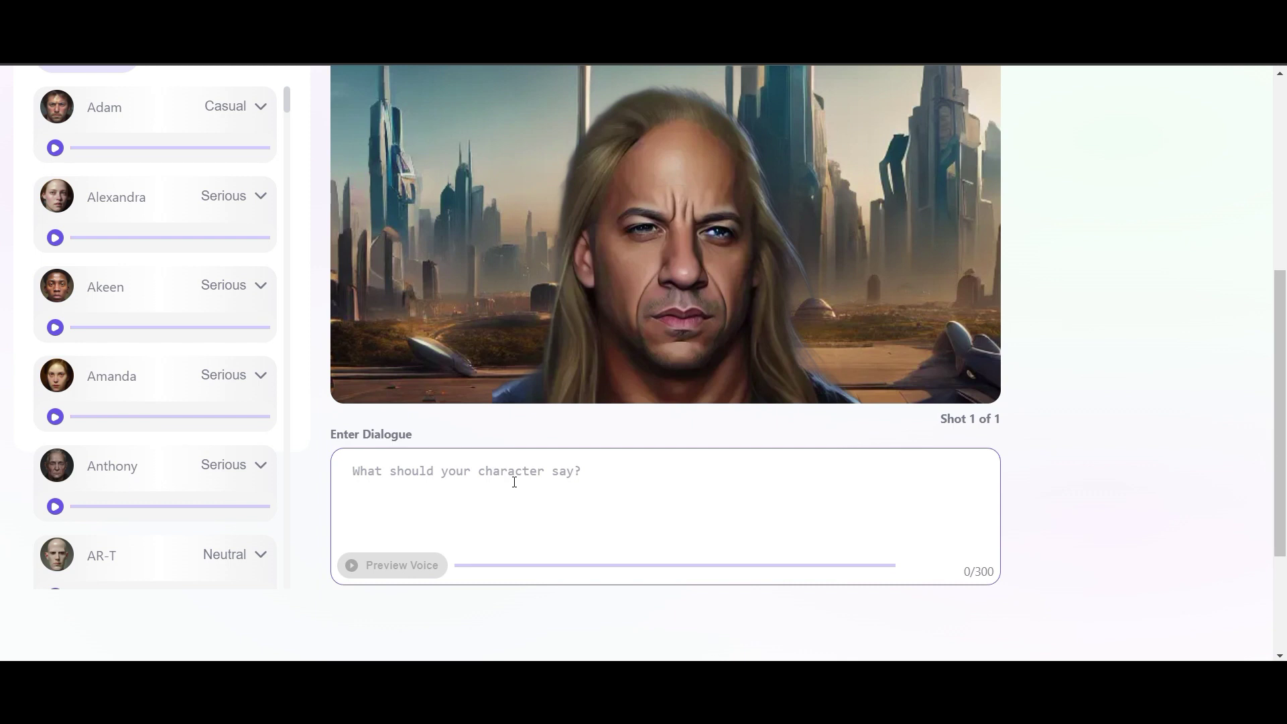
text(I)
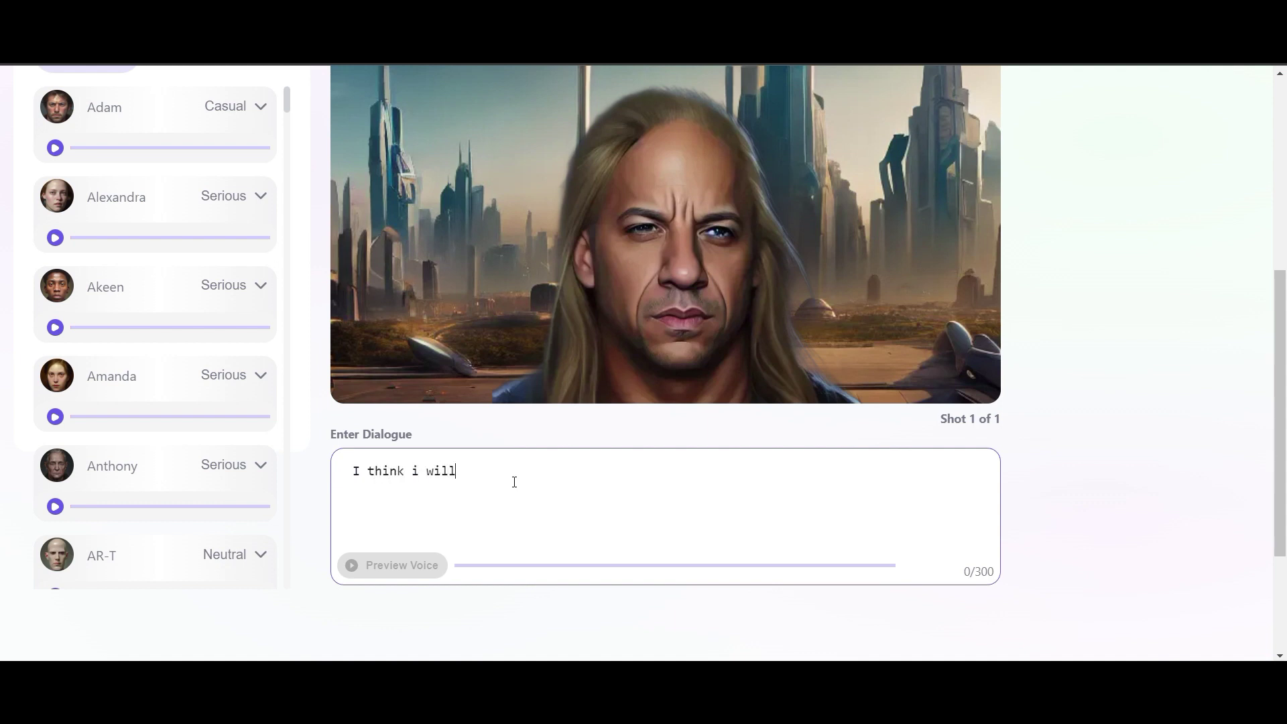
text(think i will catching up some coins a)
text(nd teh)
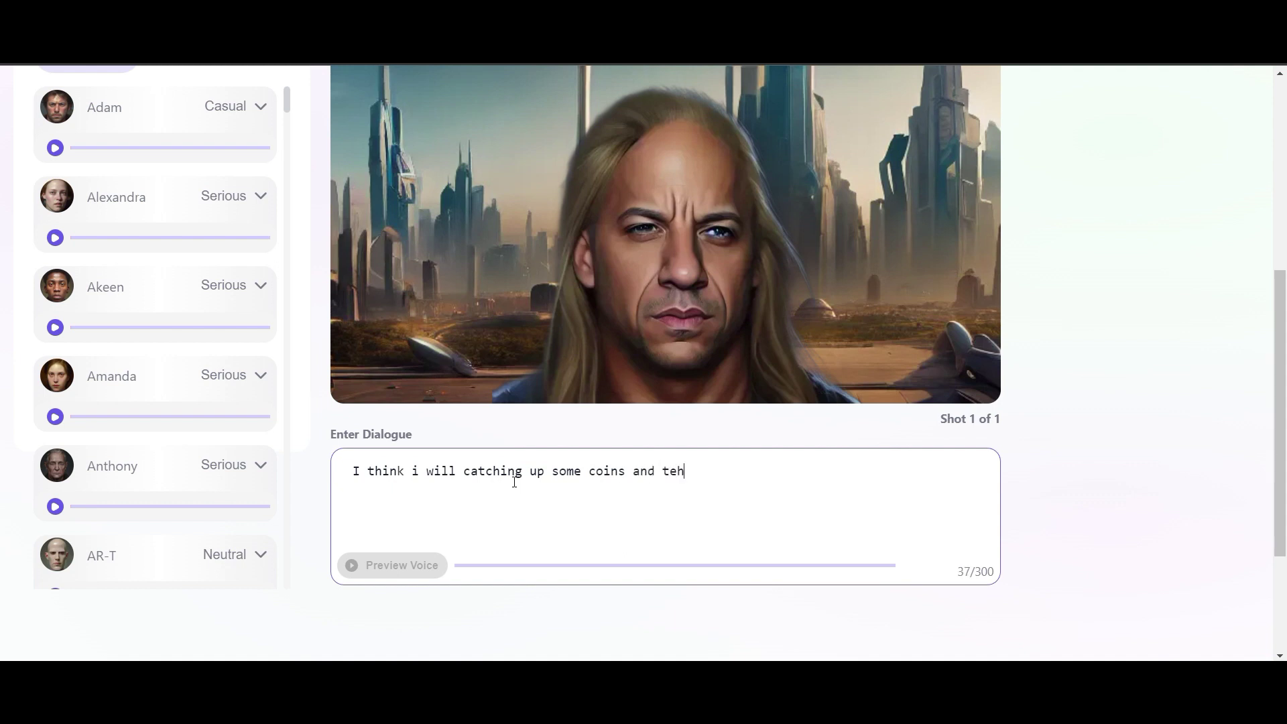
key(BackSpace)
text(hen i will be back)
Step: Listen to the Adam and Alexandra voice samples and choose the Adam voice for the dialogue
scroll(87, 225, up, 1)
scroll(89, 228, up, 1)
click(55, 315)
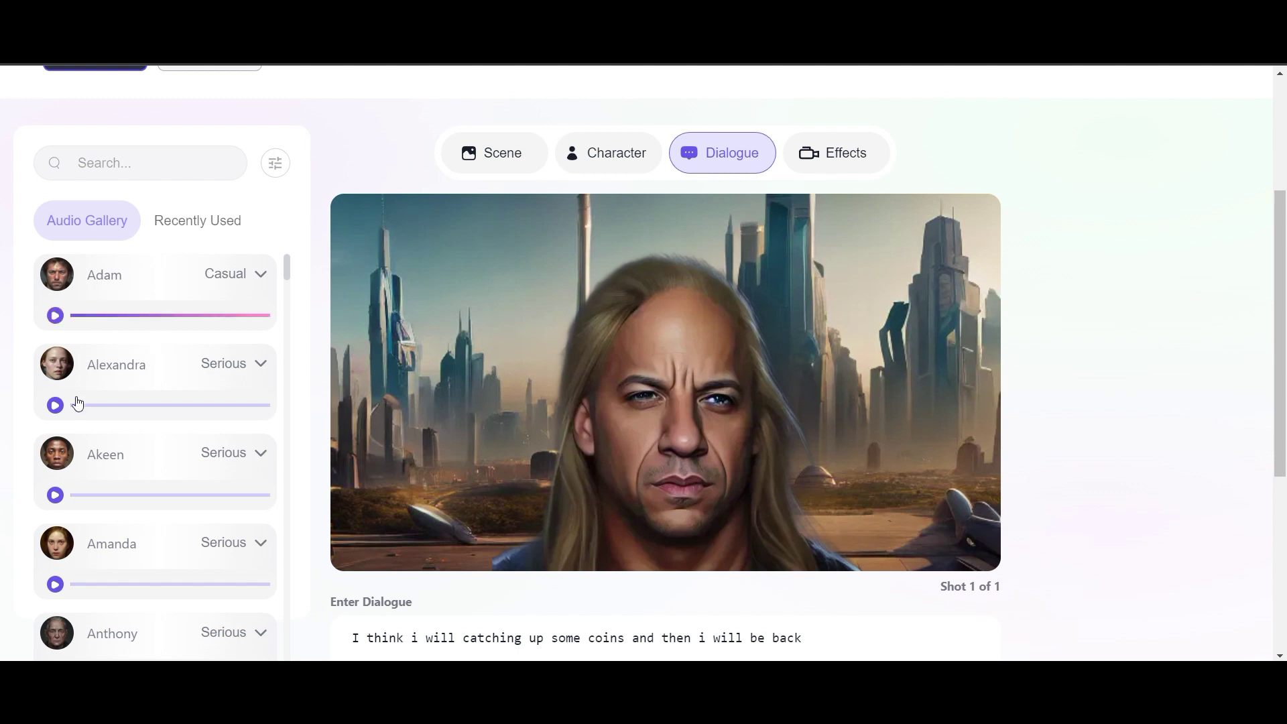
click(54, 404)
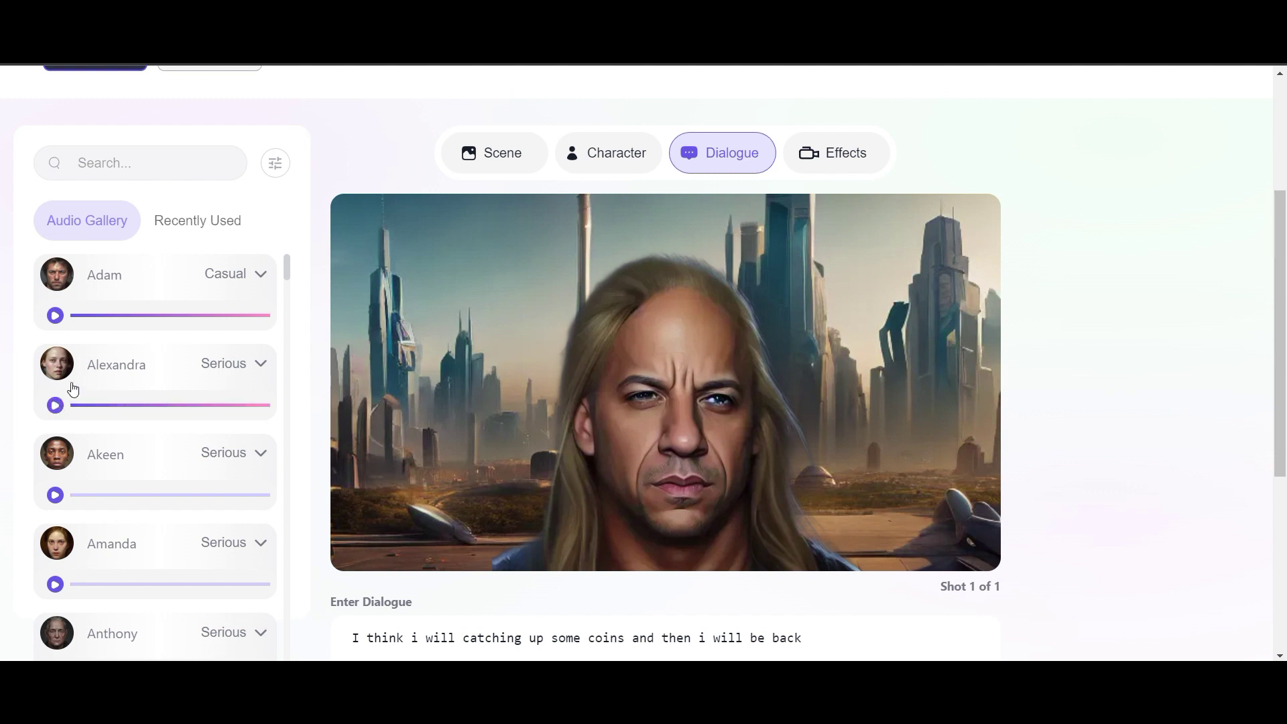
click(58, 276)
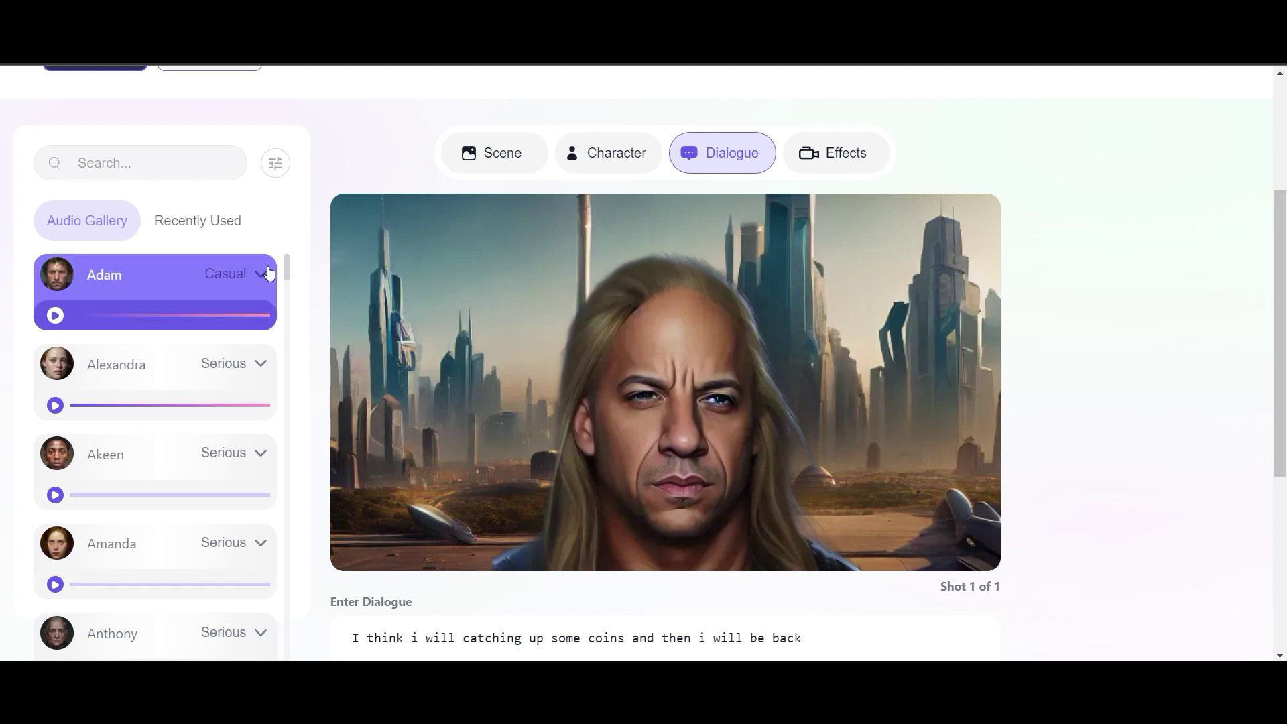
Step: Preview the written dialogue in the selected voice
scroll(268, 276, down, 3)
scroll(339, 315, up, 3)
scroll(1106, 399, down, 5)
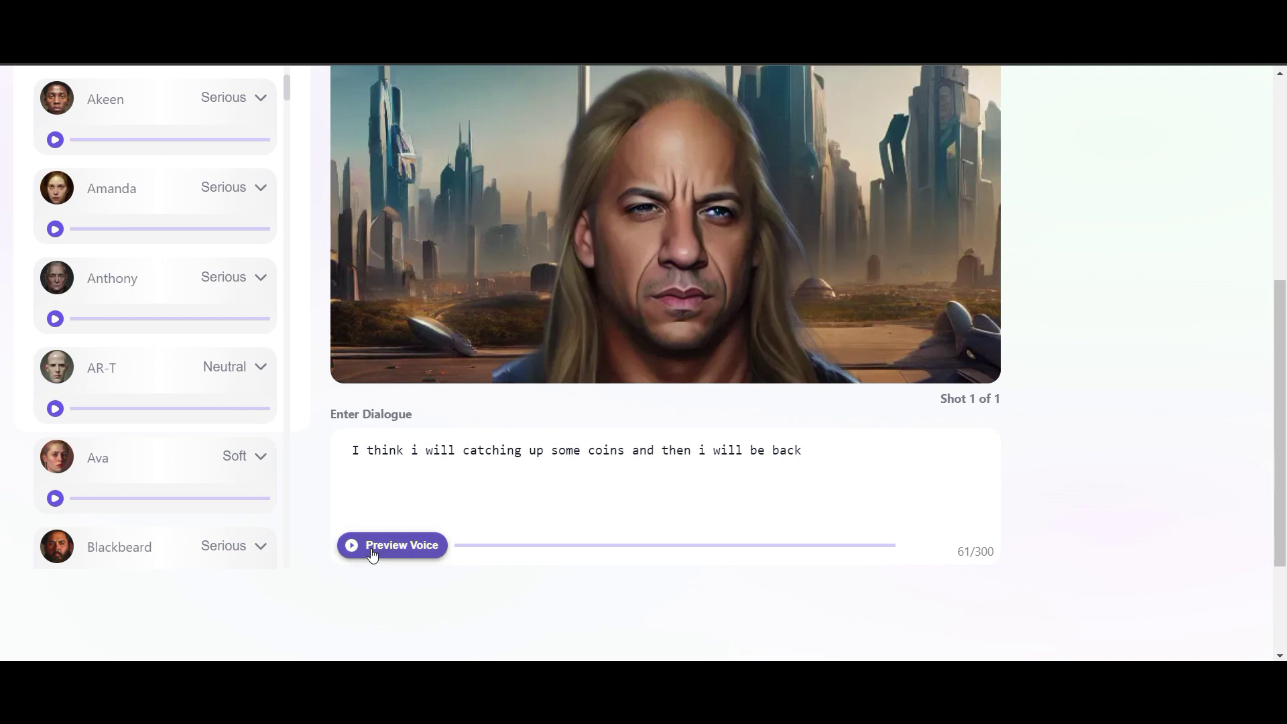
click(371, 546)
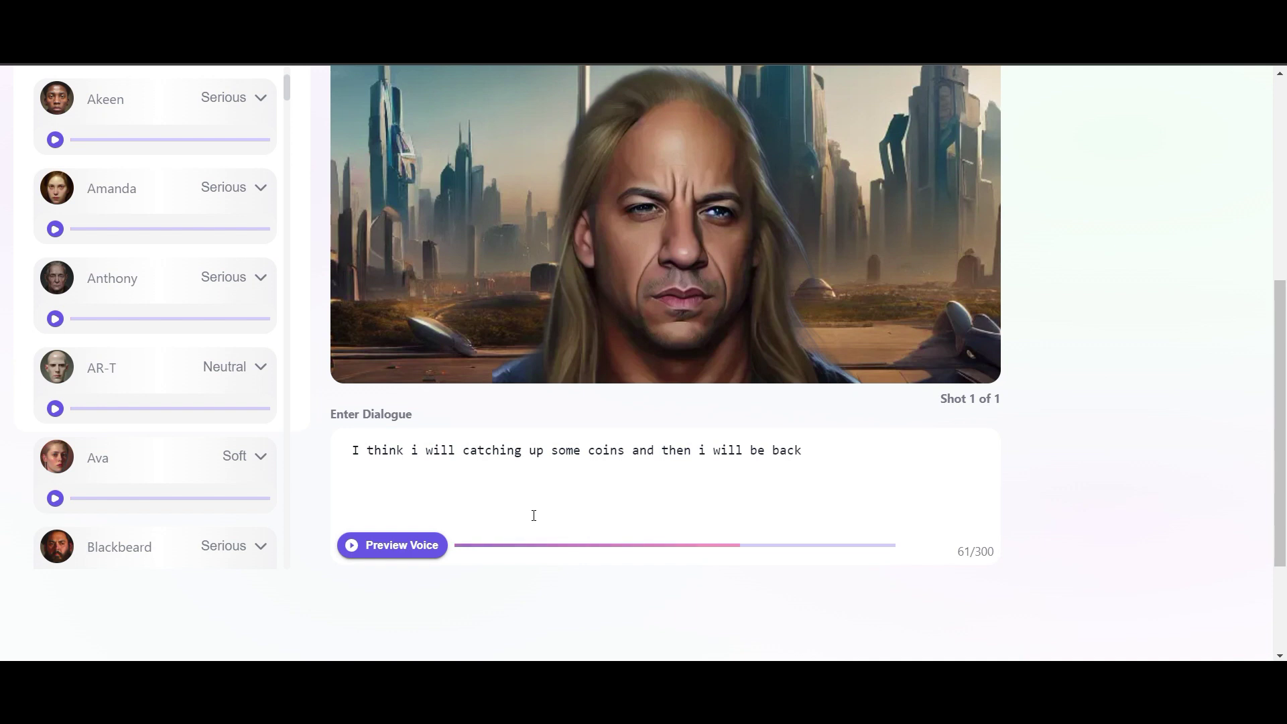
scroll(534, 516, up, 3)
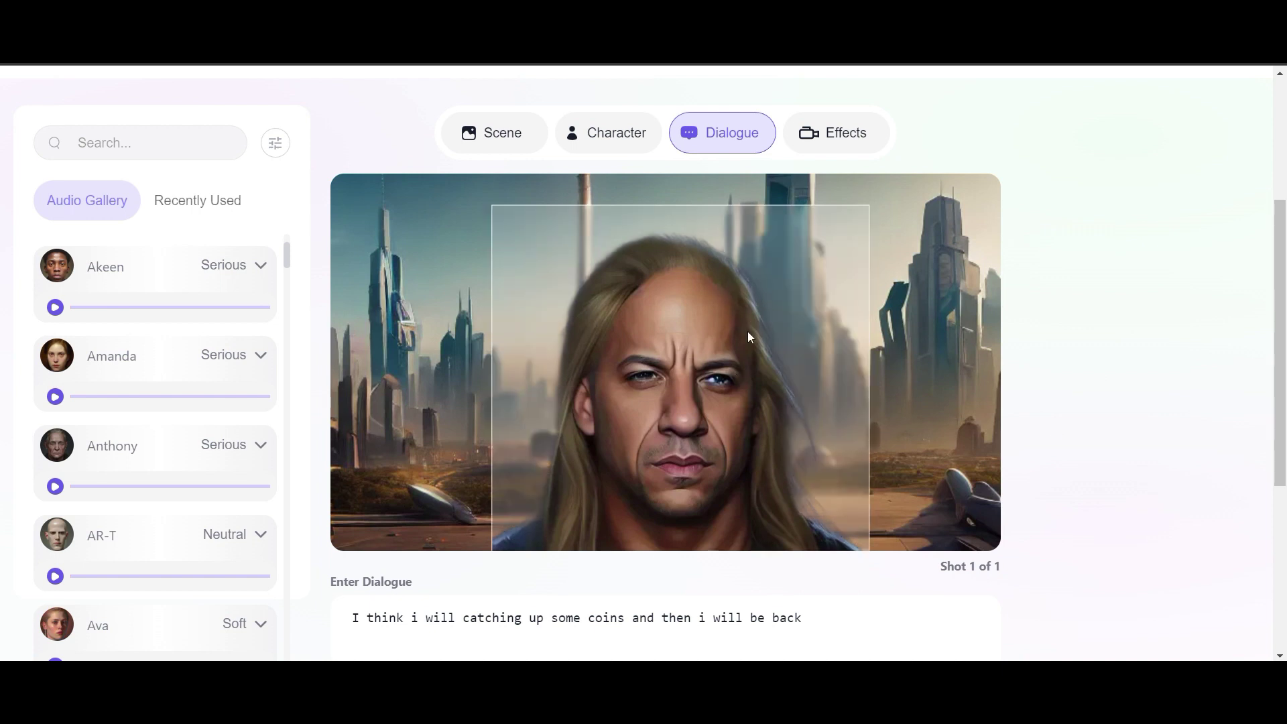
scroll(760, 353, down, 2)
scroll(872, 405, down, 2)
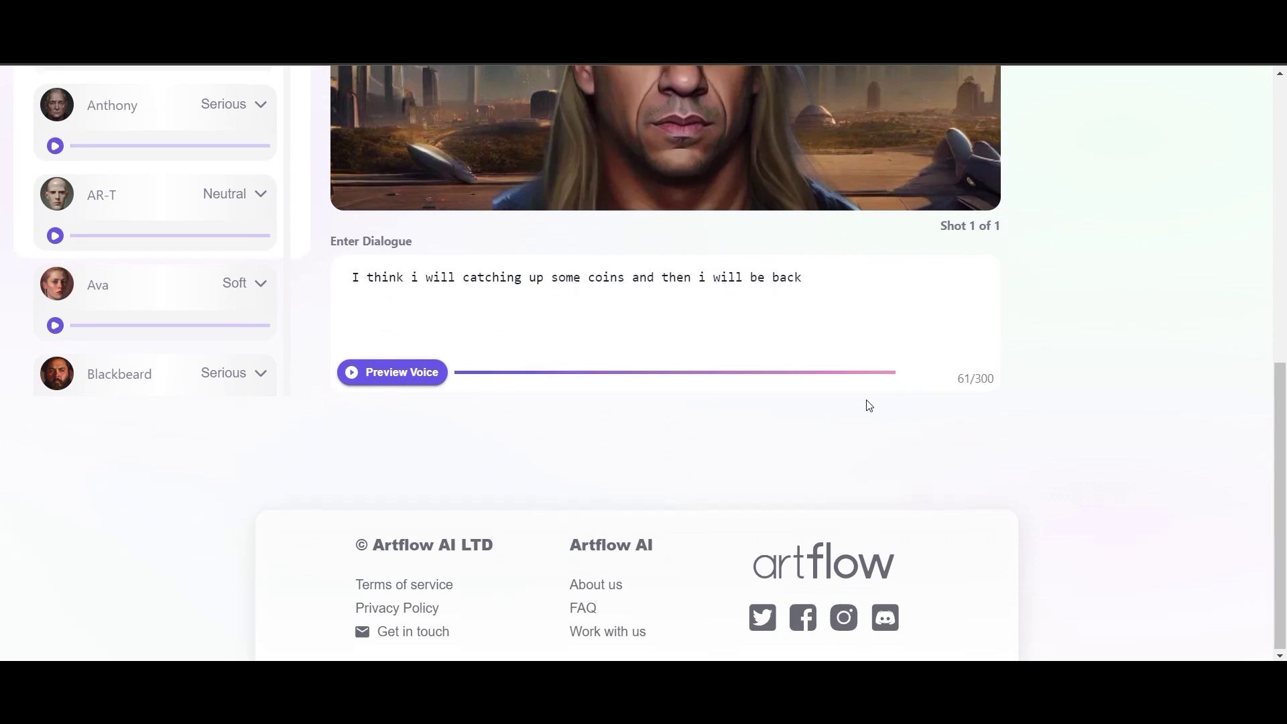
scroll(863, 400, up, 4)
scroll(874, 300, down, 3)
click(874, 300)
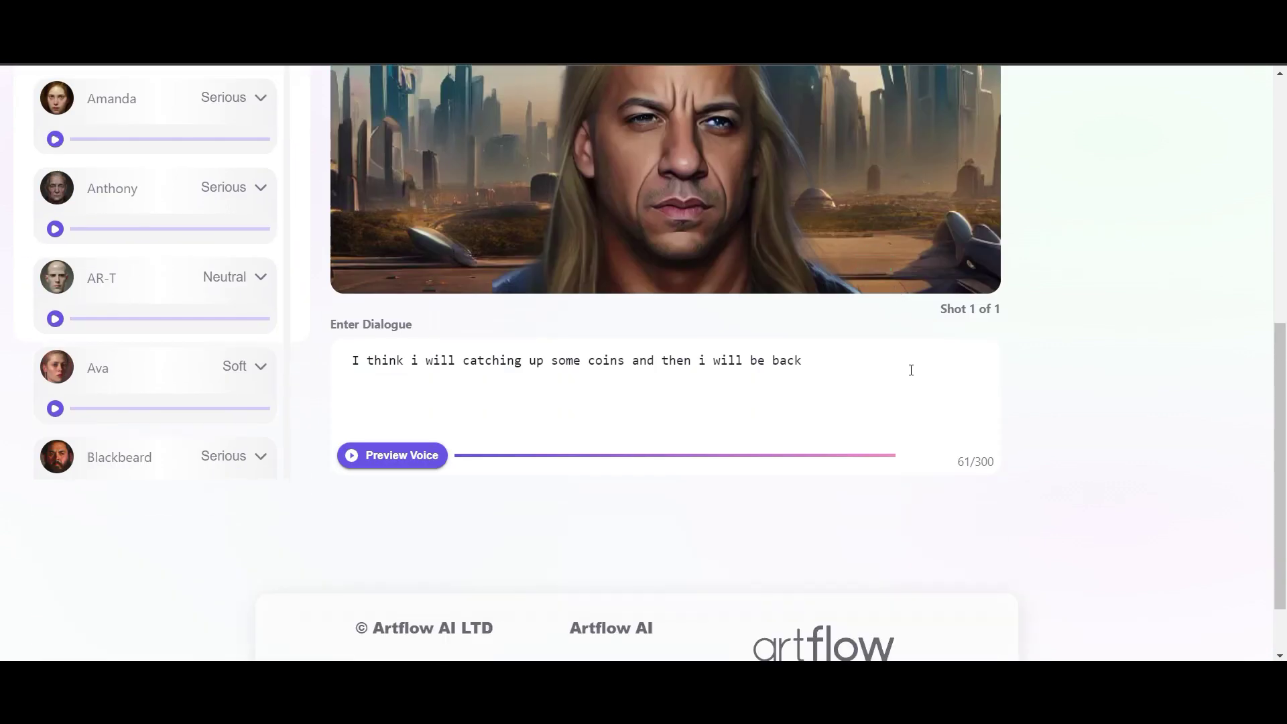
Step: Export the story as a video titled "Vin is catching some coins"
scroll(906, 366, down, 2)
scroll(902, 375, up, 7)
scroll(884, 335, up, 1)
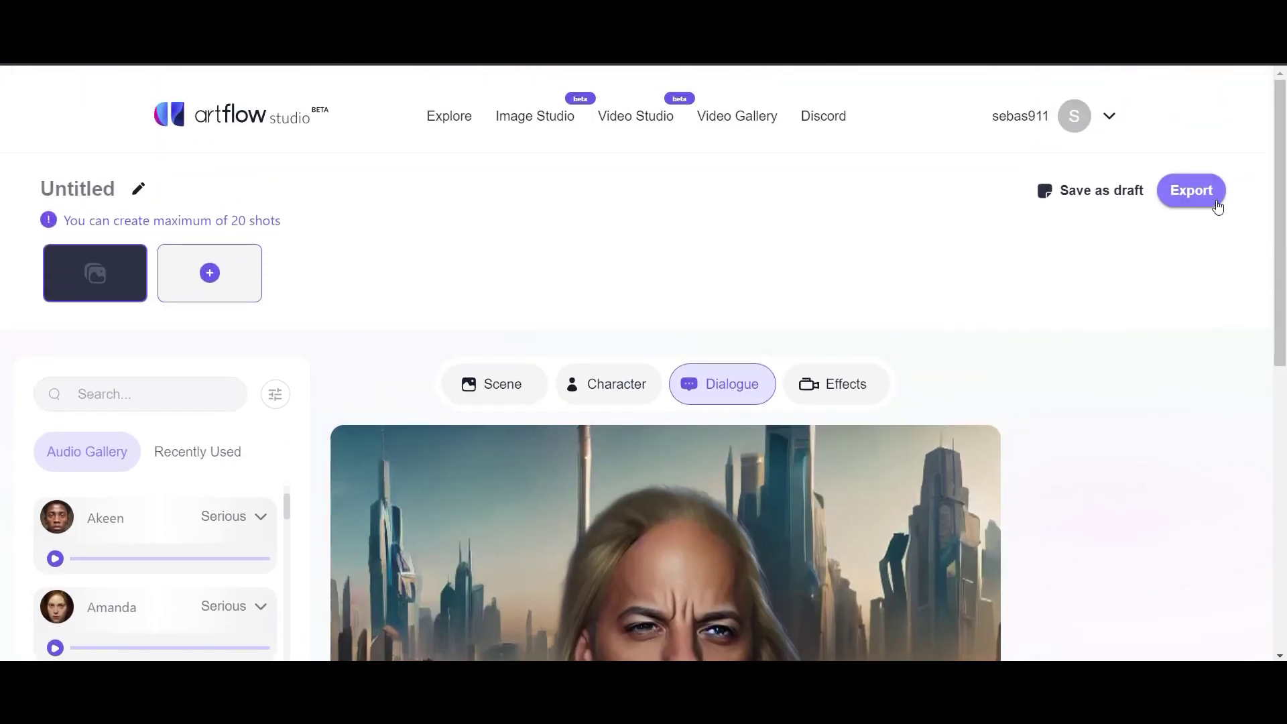
click(1193, 192)
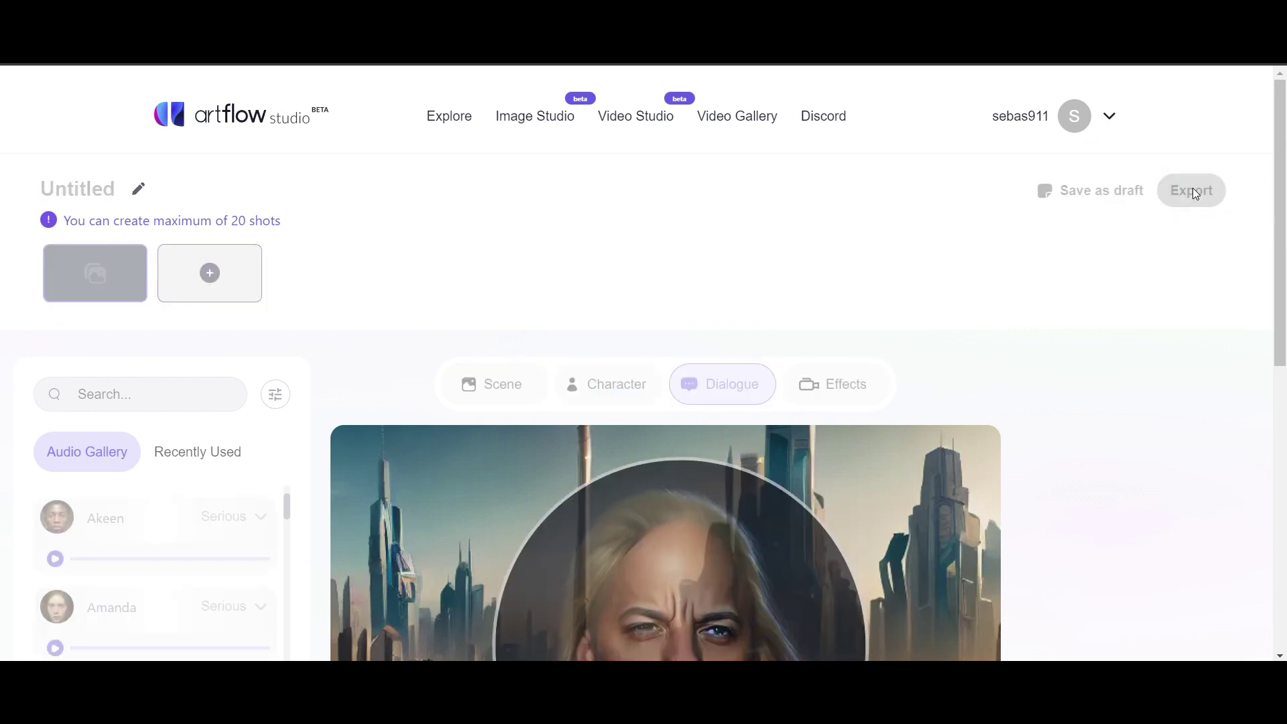
click(565, 360)
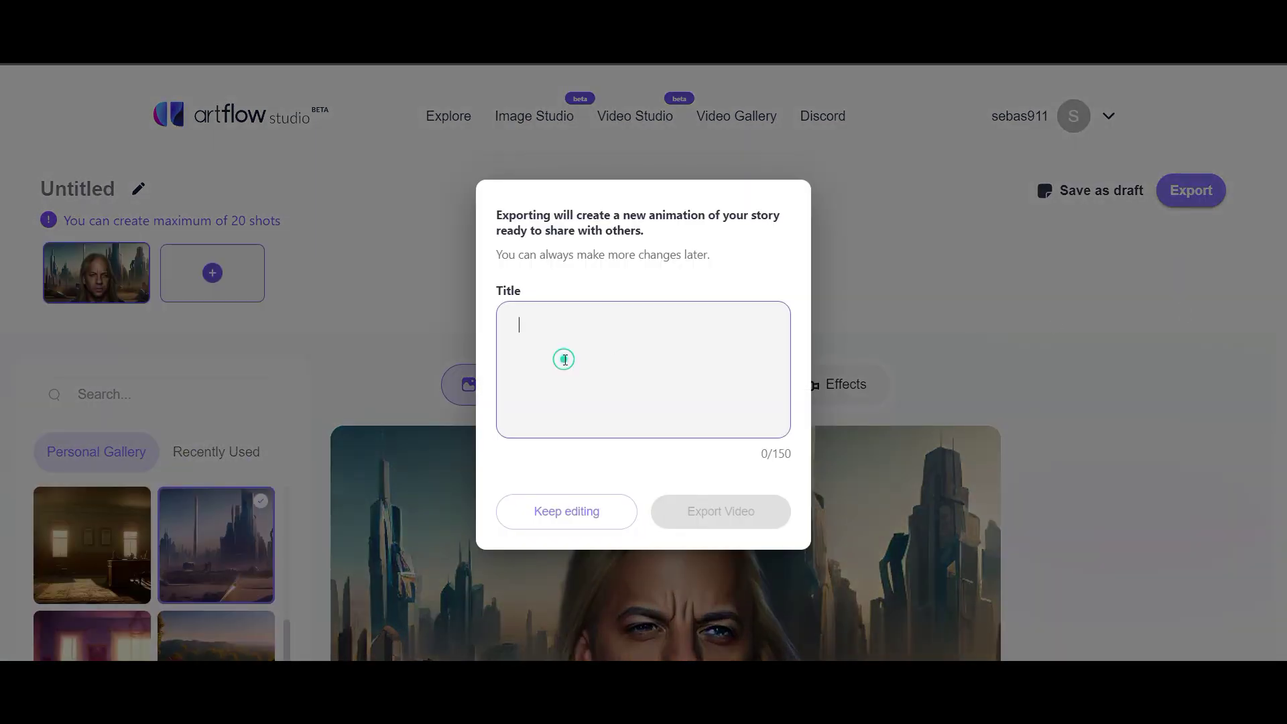
text(Vin is catf)
text(chd)
key(BackSpace)
key(BackSpace)
key(BackSpace)
key(BackSpace)
key(BackSpace)
text(ching some coins)
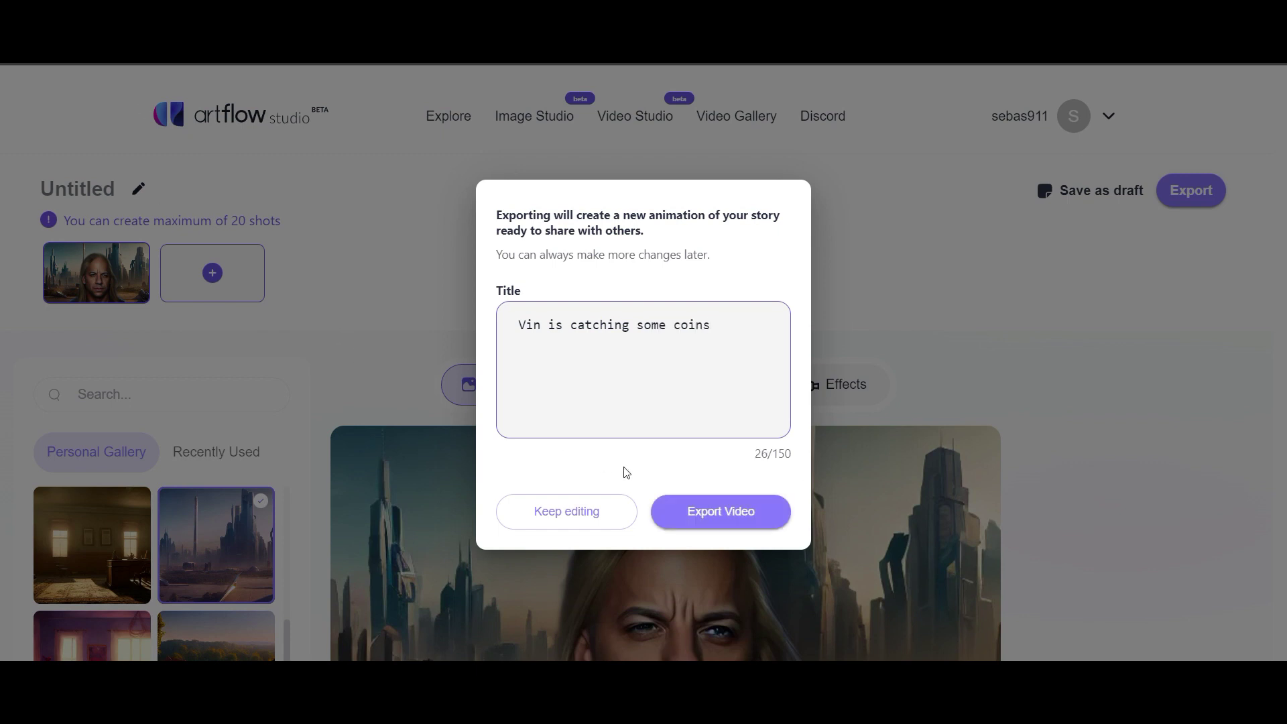
click(697, 513)
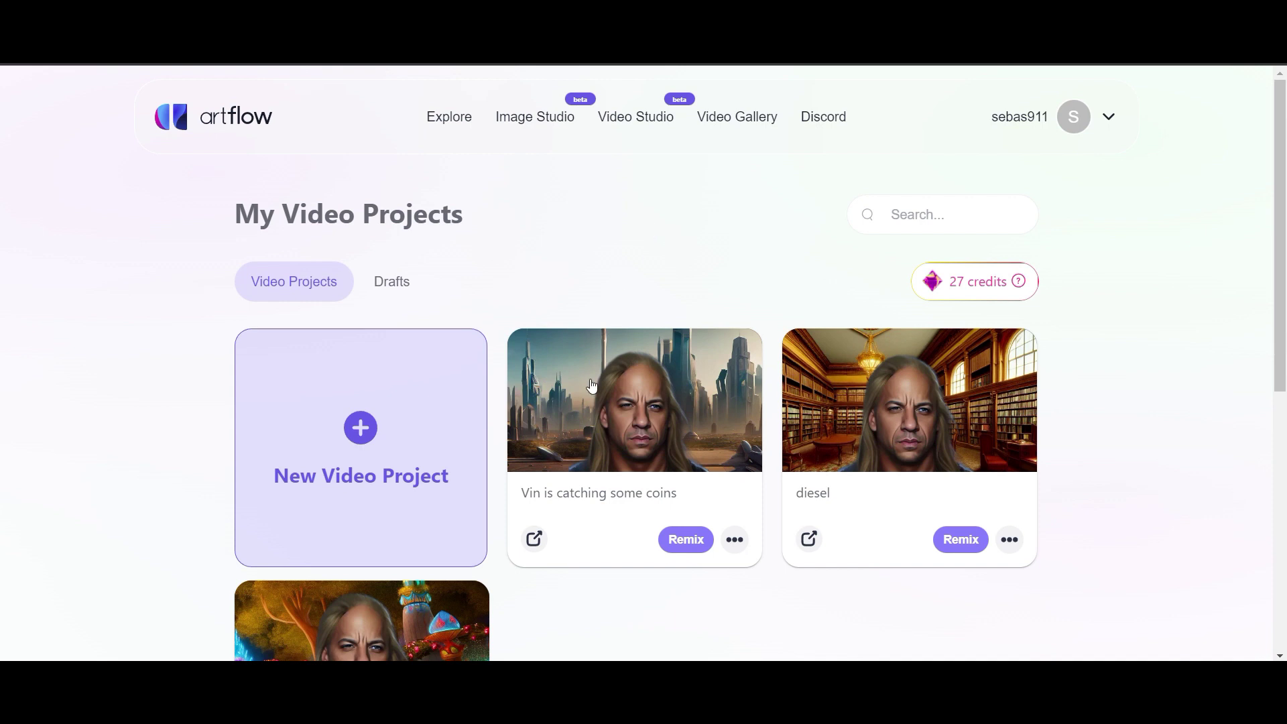
Step: Open the exported "Vin is catching some coins" project and play its video
click(650, 403)
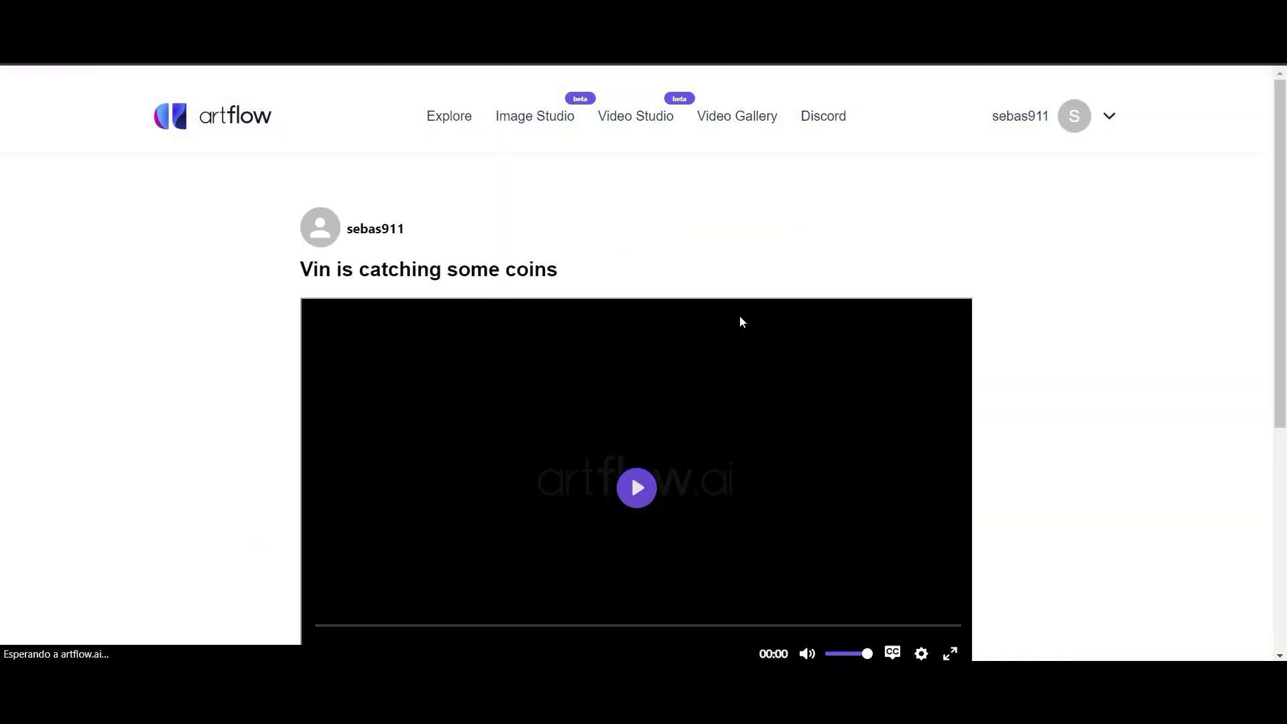
scroll(804, 230, down, 2)
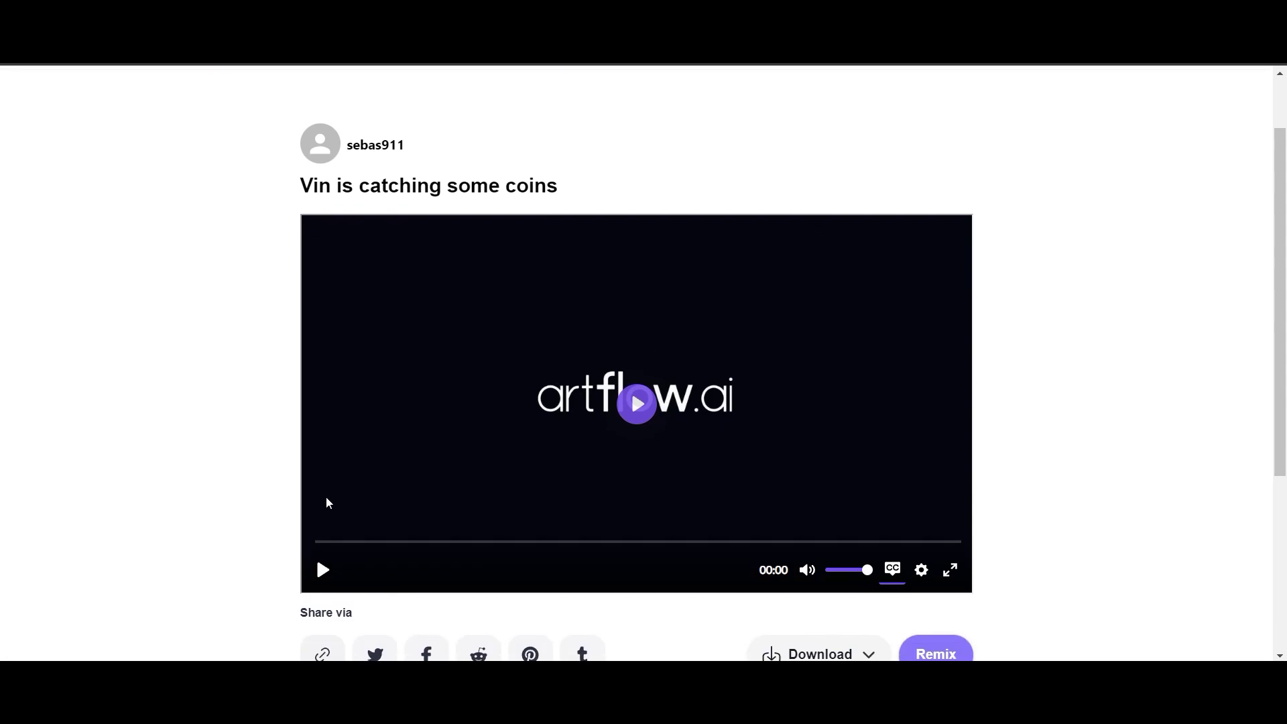
click(324, 571)
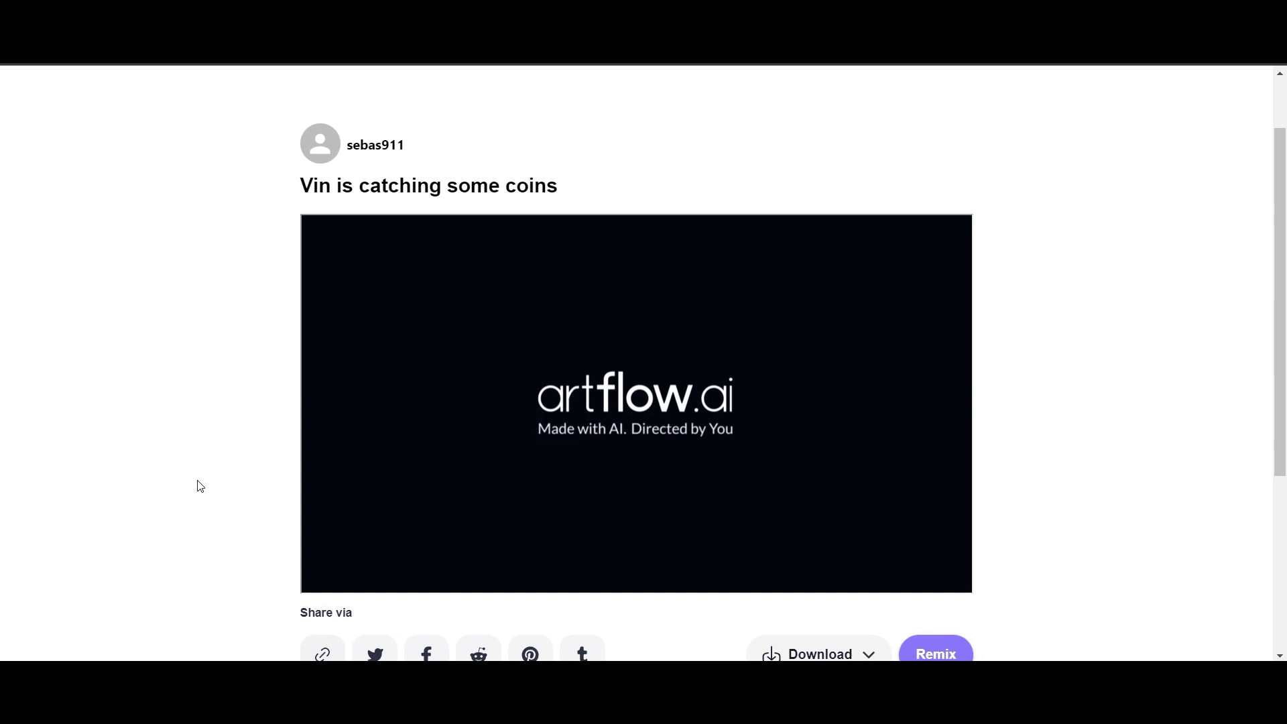
Step: Check the download options offered for the exported video, without downloading it
scroll(198, 484, down, 1)
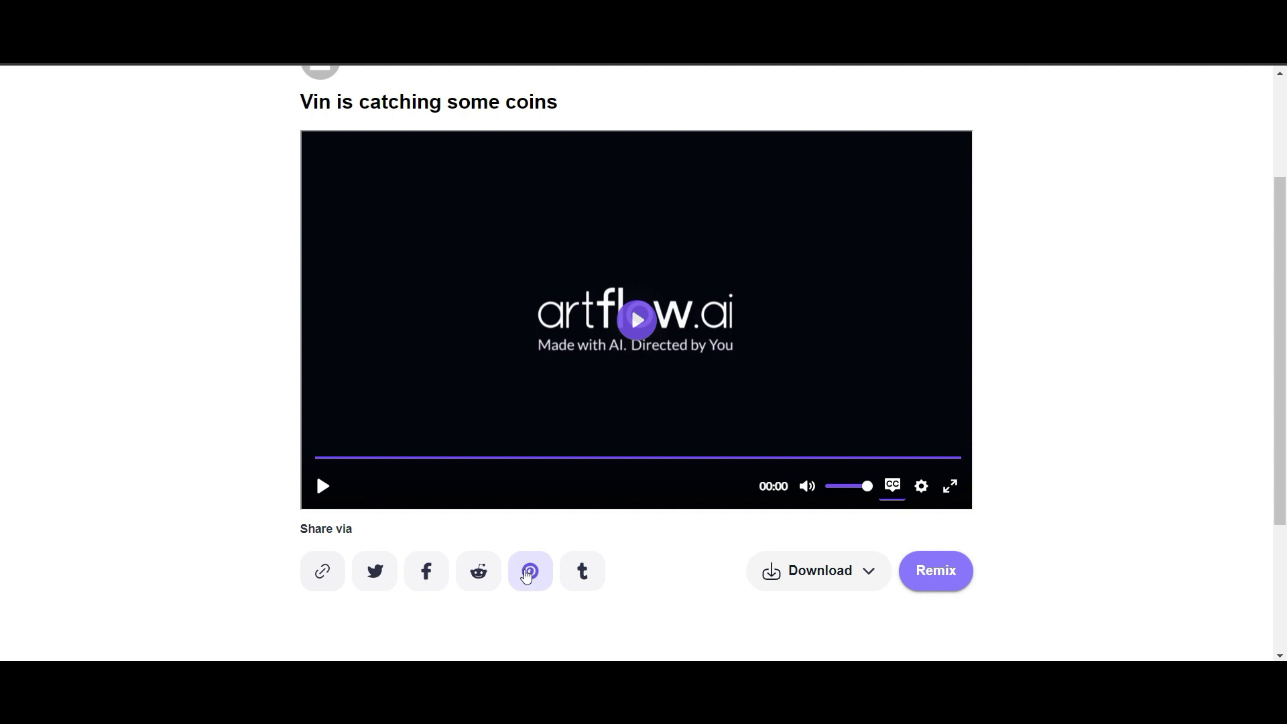
click(862, 574)
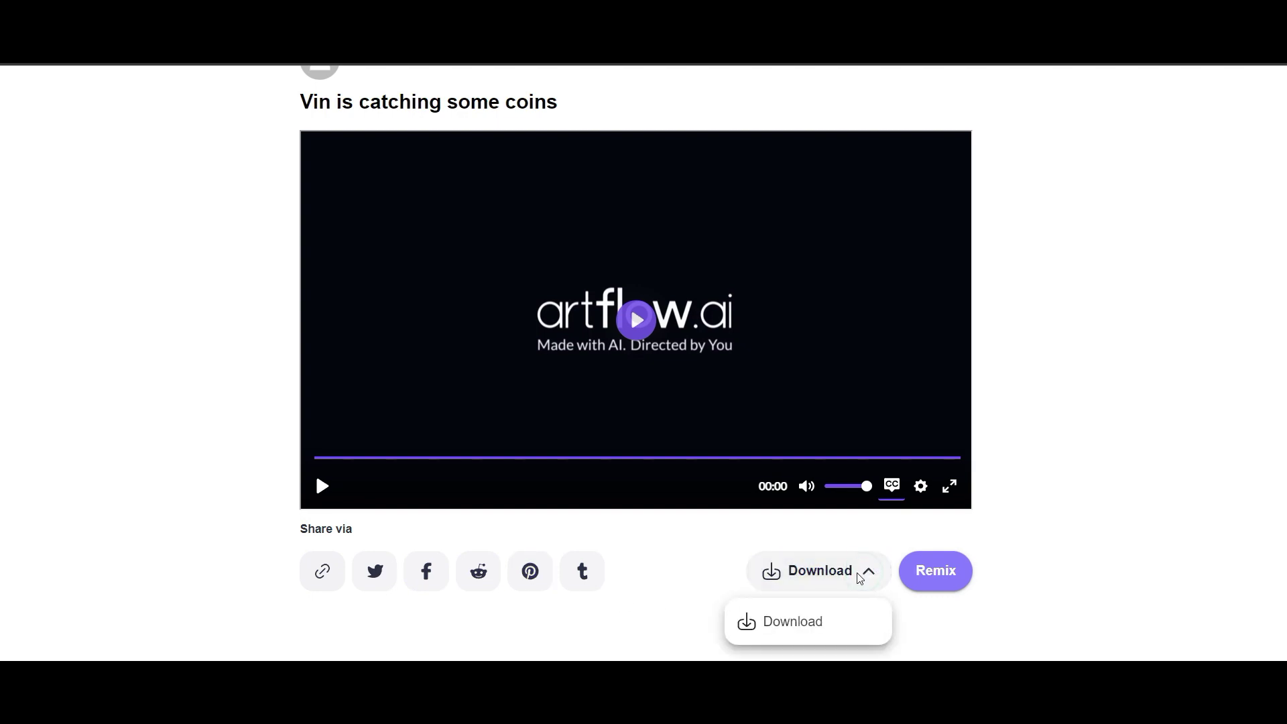
click(1052, 511)
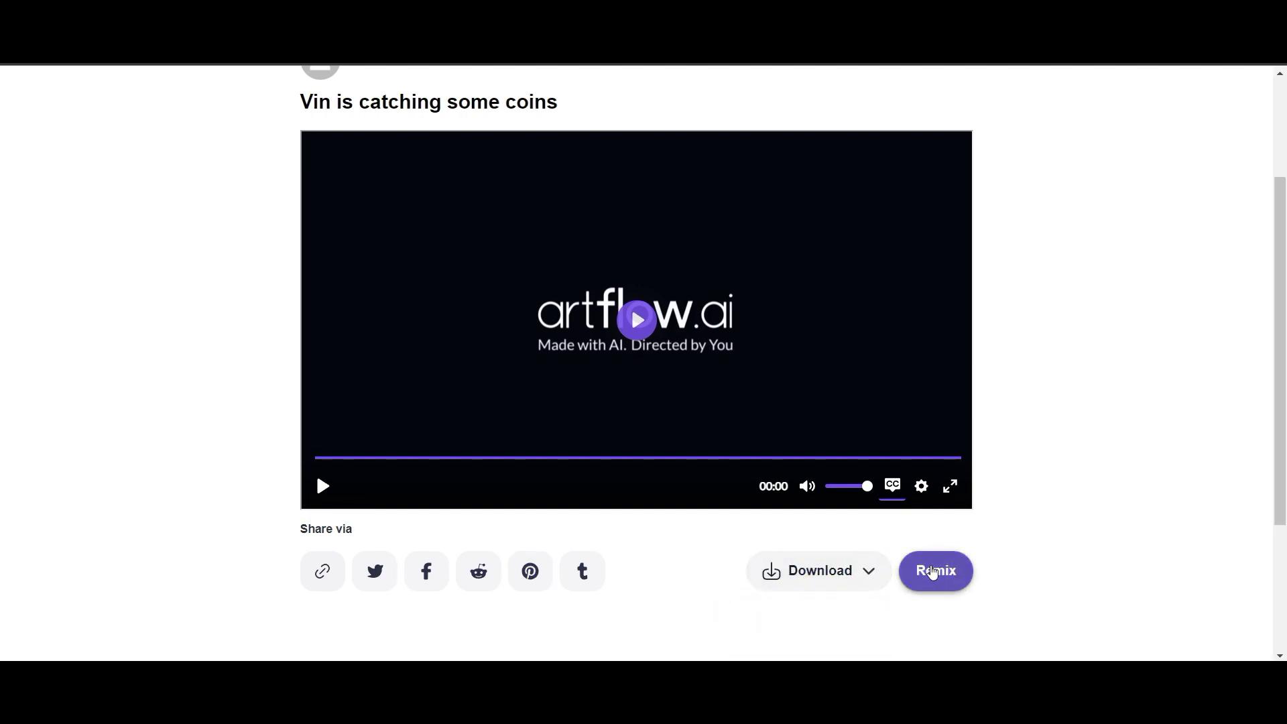
Step: Open the exported video for remixing and review its shot, scene choices and dialogue in the editor
click(934, 571)
scroll(551, 476, down, 1)
scroll(551, 477, down, 3)
scroll(595, 424, up, 3)
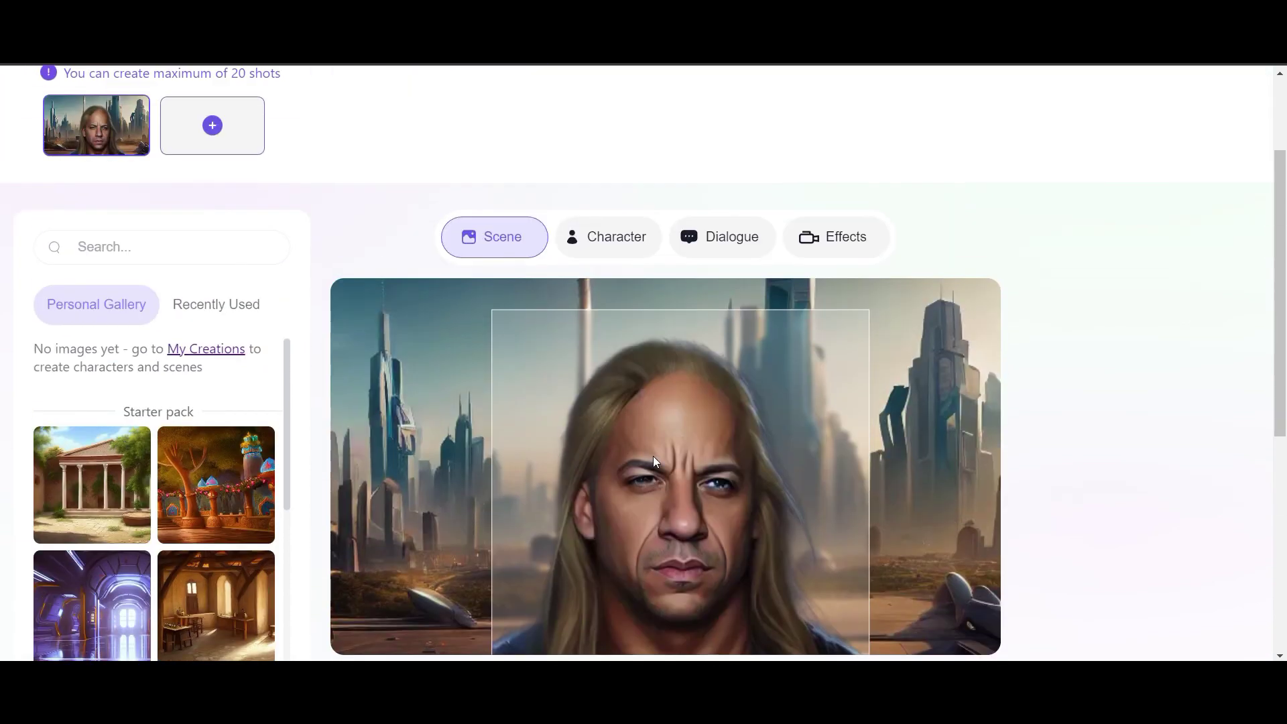
scroll(479, 375, down, 3)
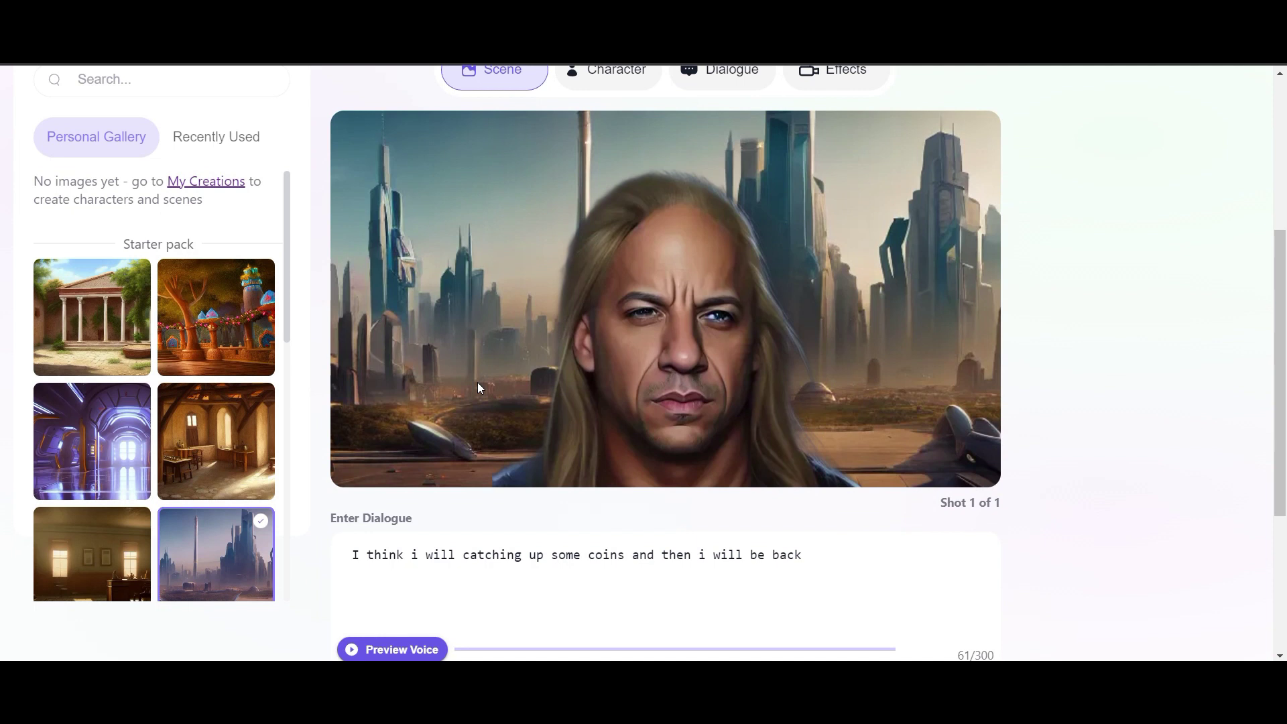
scroll(597, 281, up, 3)
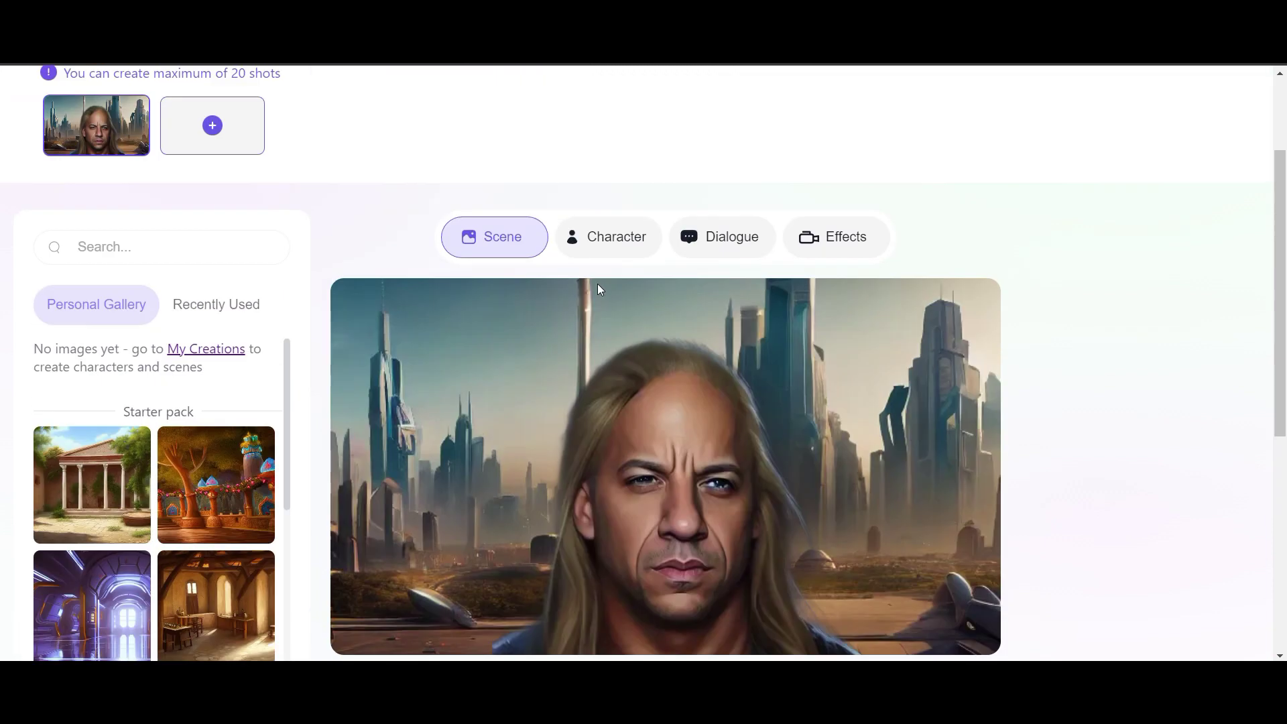
scroll(599, 289, up, 2)
scroll(600, 290, down, 3)
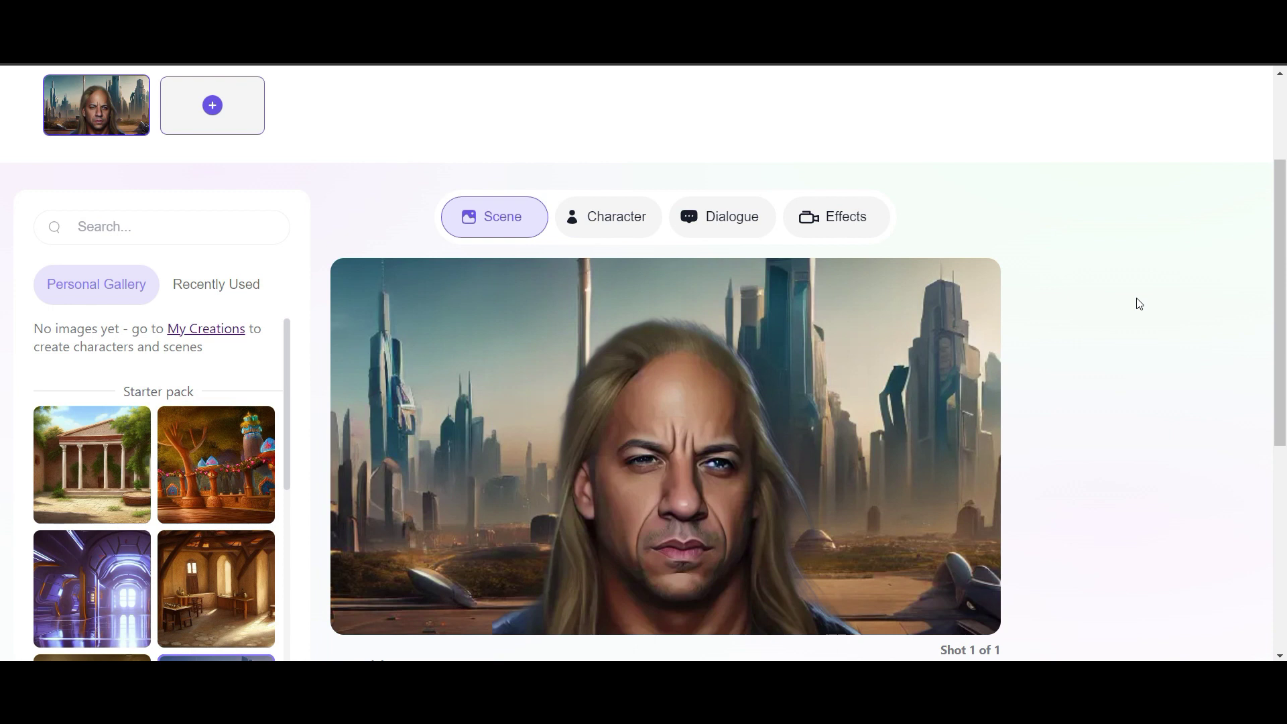
scroll(1139, 304, up, 3)
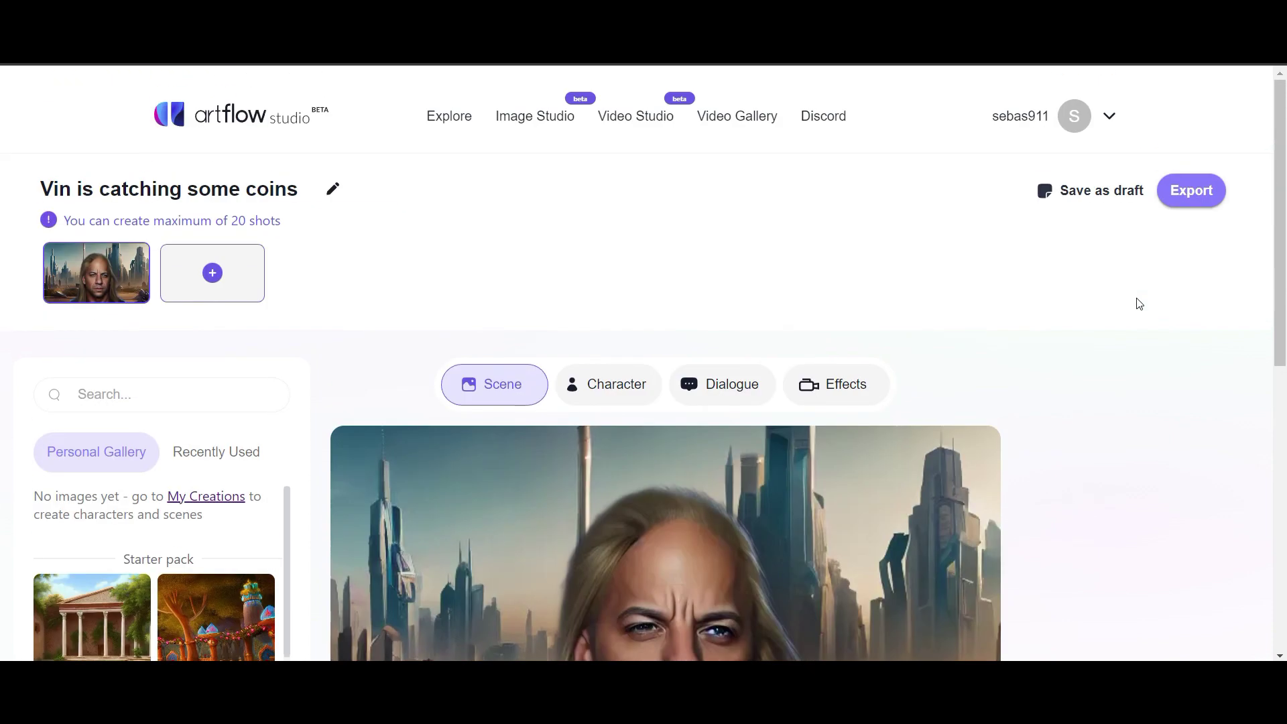
Step: Open the Explore page and browse the Editor's choice portraits
click(444, 120)
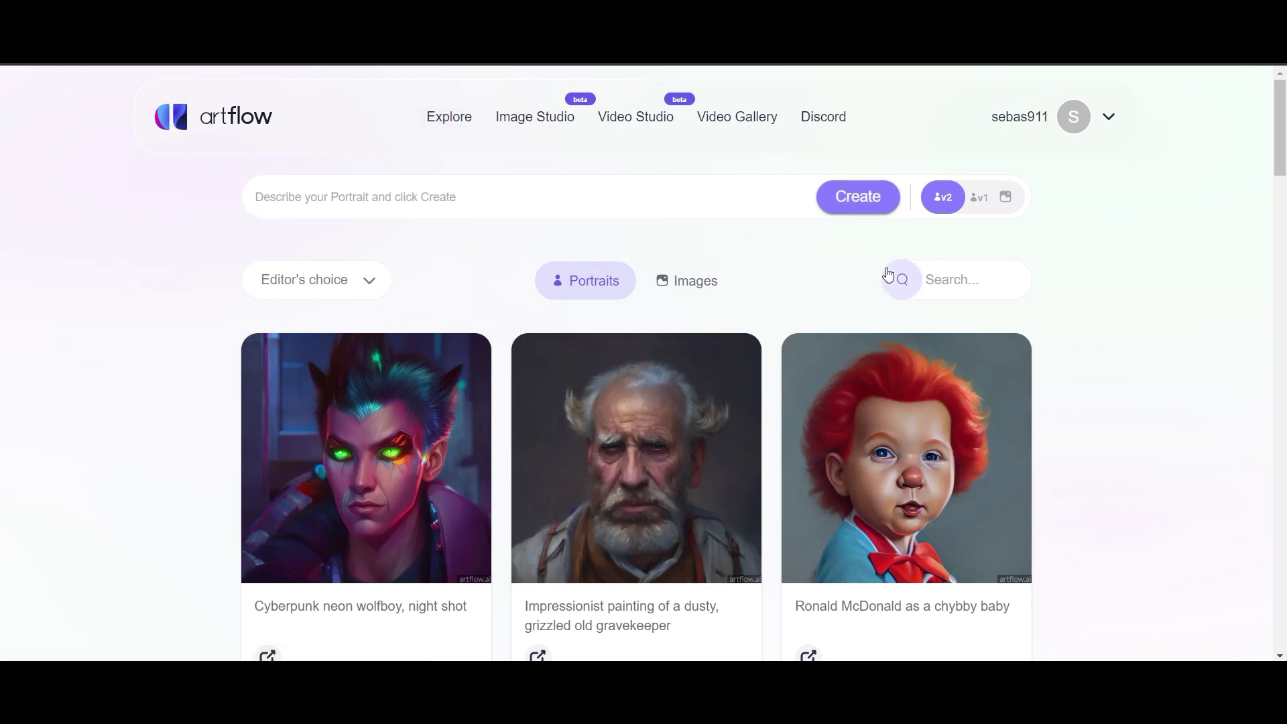
click(378, 192)
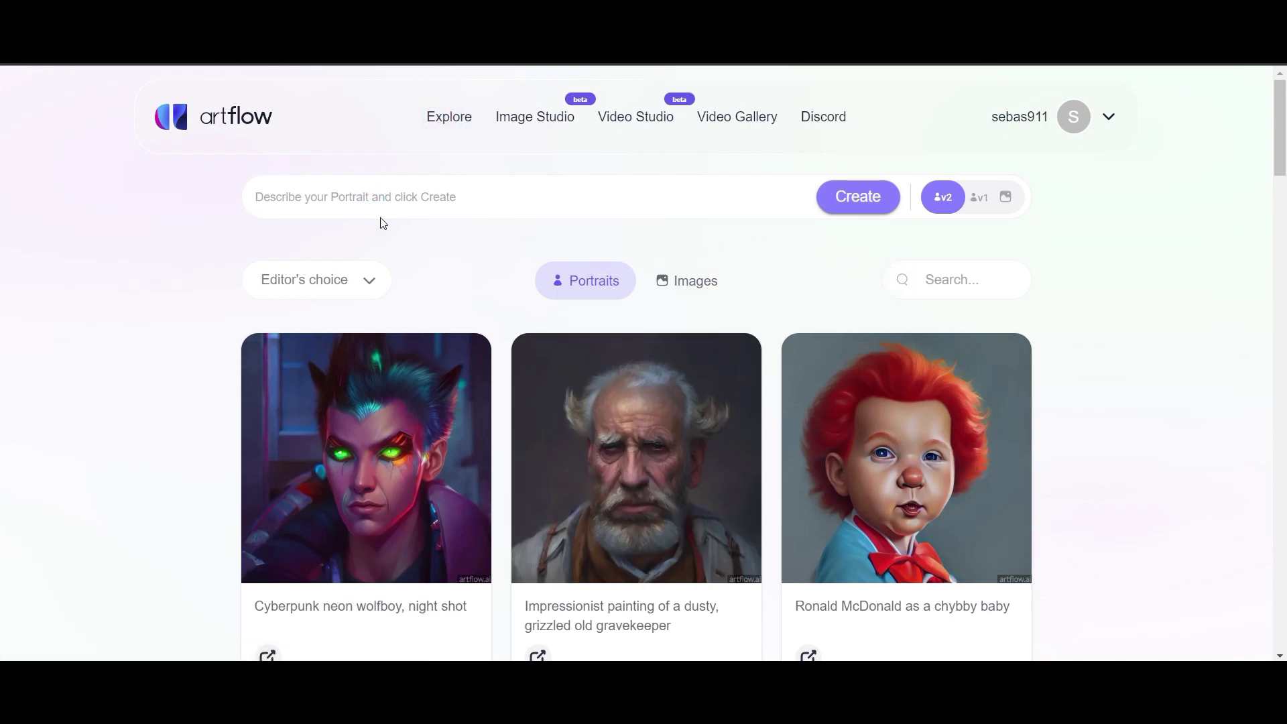
scroll(735, 316, down, 3)
scroll(736, 316, down, 3)
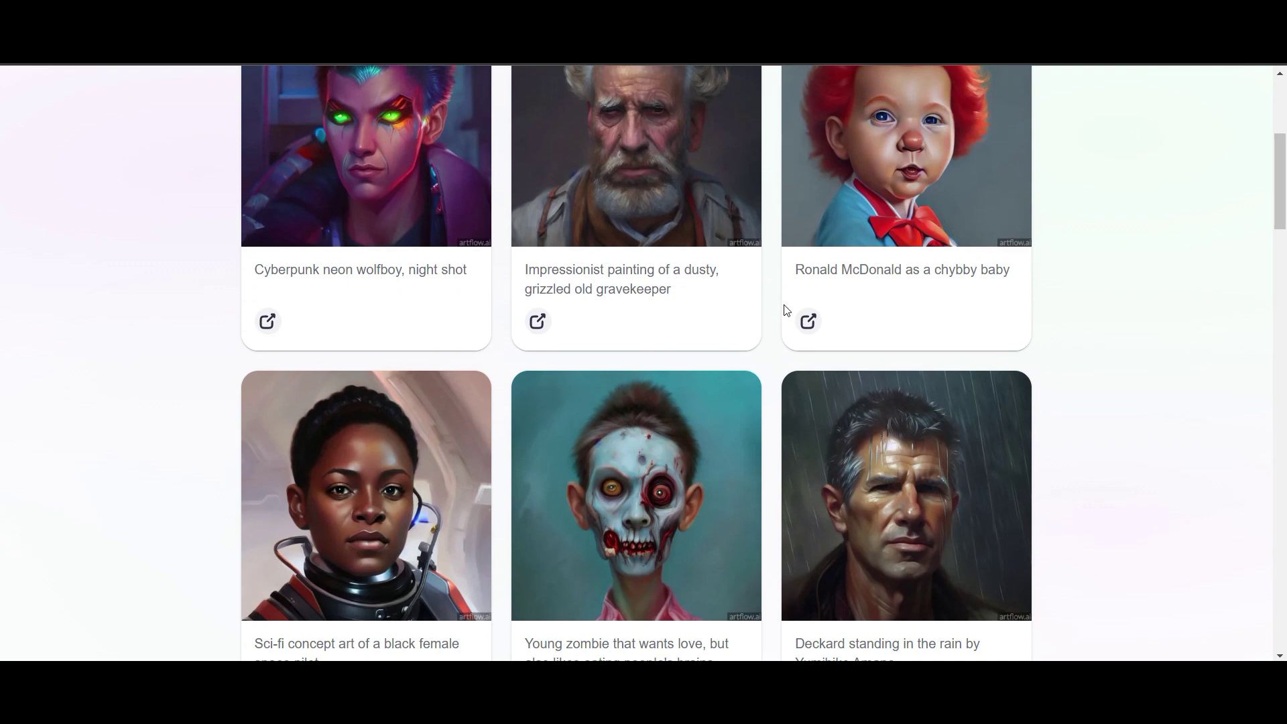
scroll(782, 308, down, 3)
scroll(668, 363, down, 4)
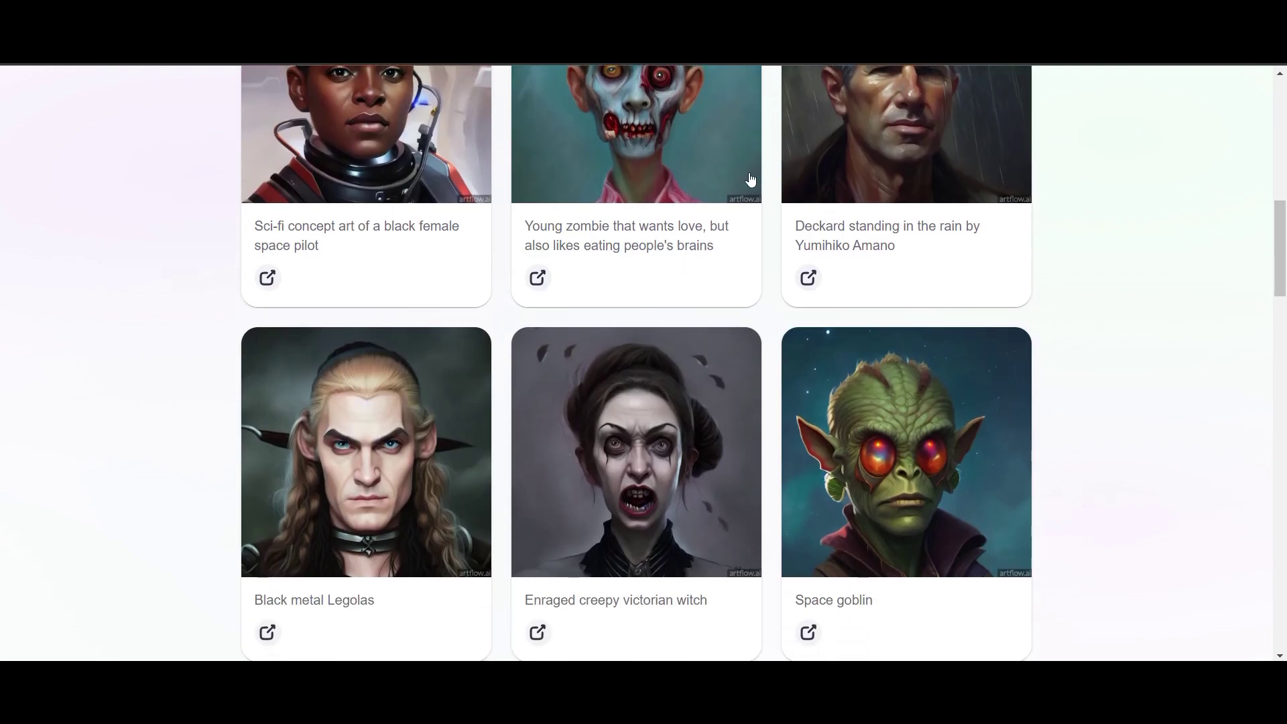
Step: Look further through the Editor's choice portraits, down to the "Kyle Broflovski as a real boy" row
scroll(838, 215, up, 4)
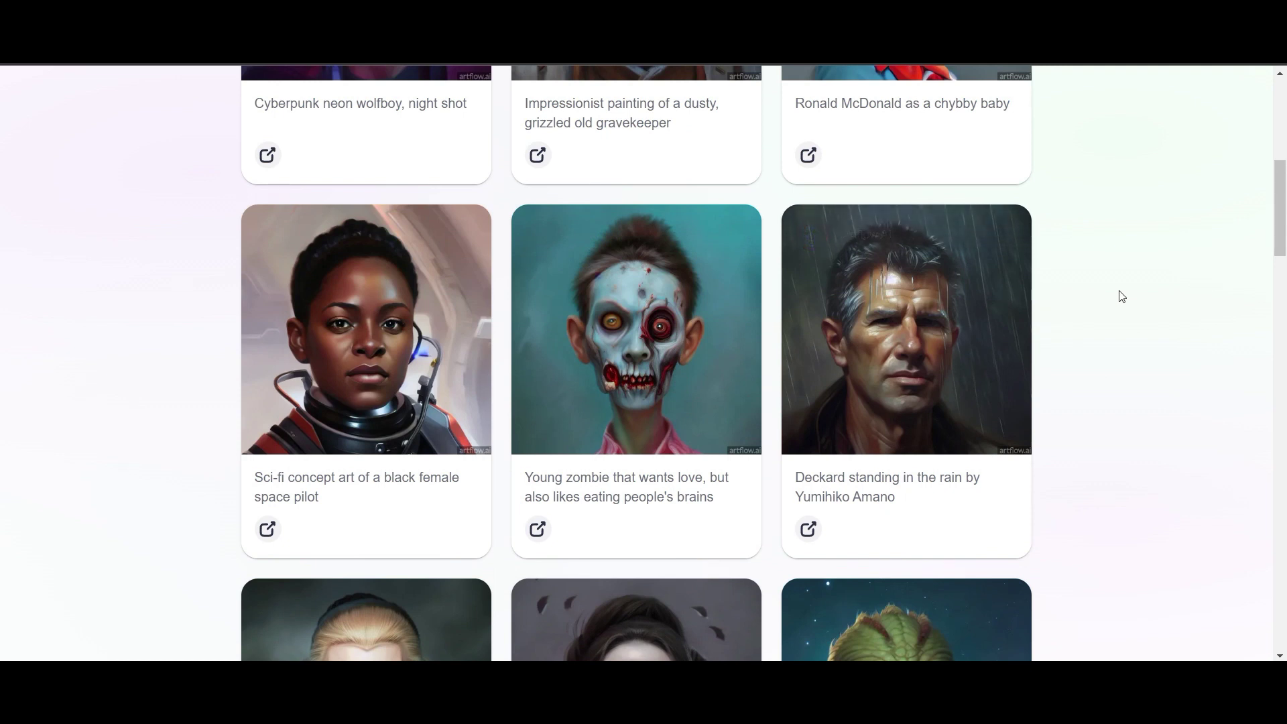
scroll(971, 329, down, 5)
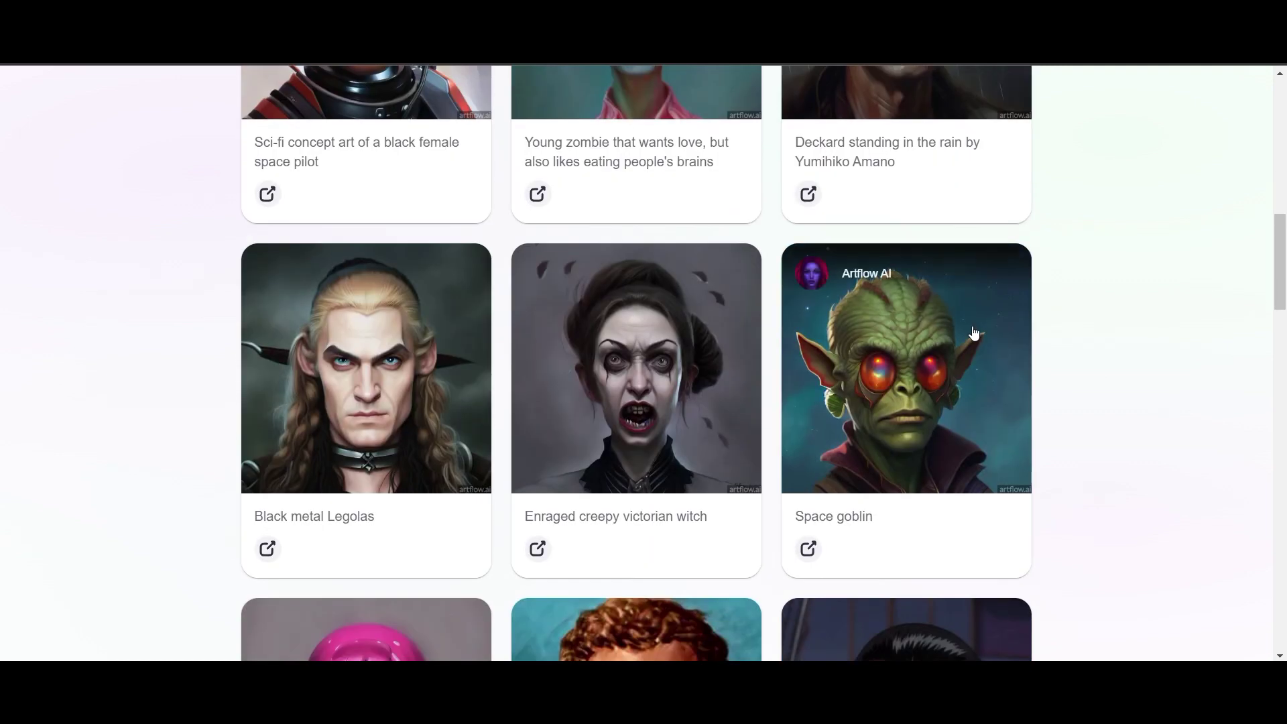
scroll(973, 331, down, 5)
scroll(1037, 331, down, 4)
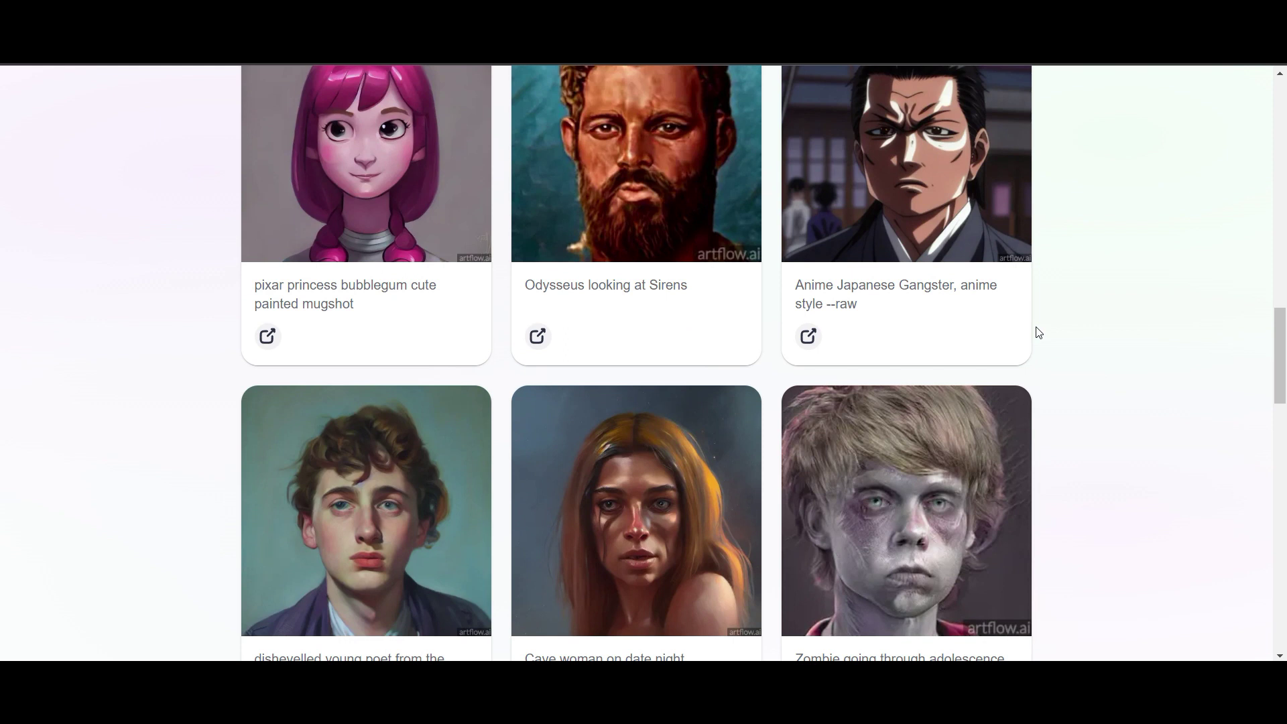
scroll(1038, 333, down, 4)
scroll(1038, 333, down, 8)
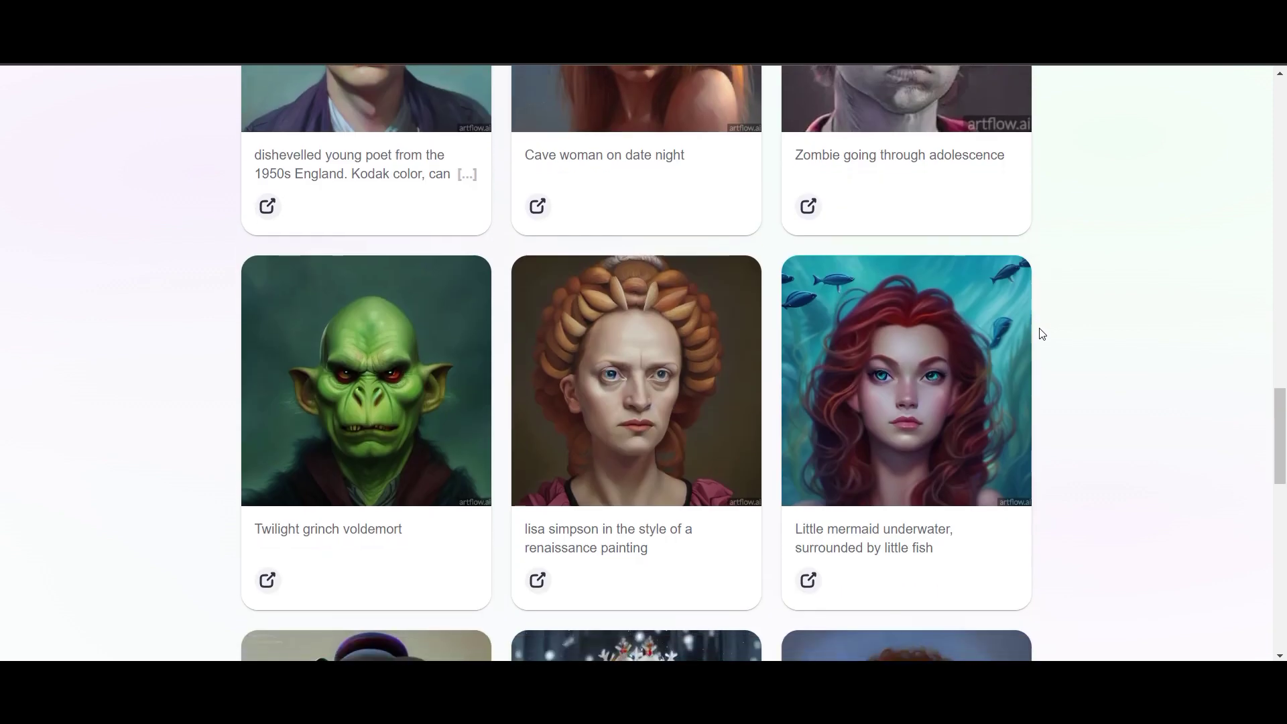
scroll(989, 343, down, 2)
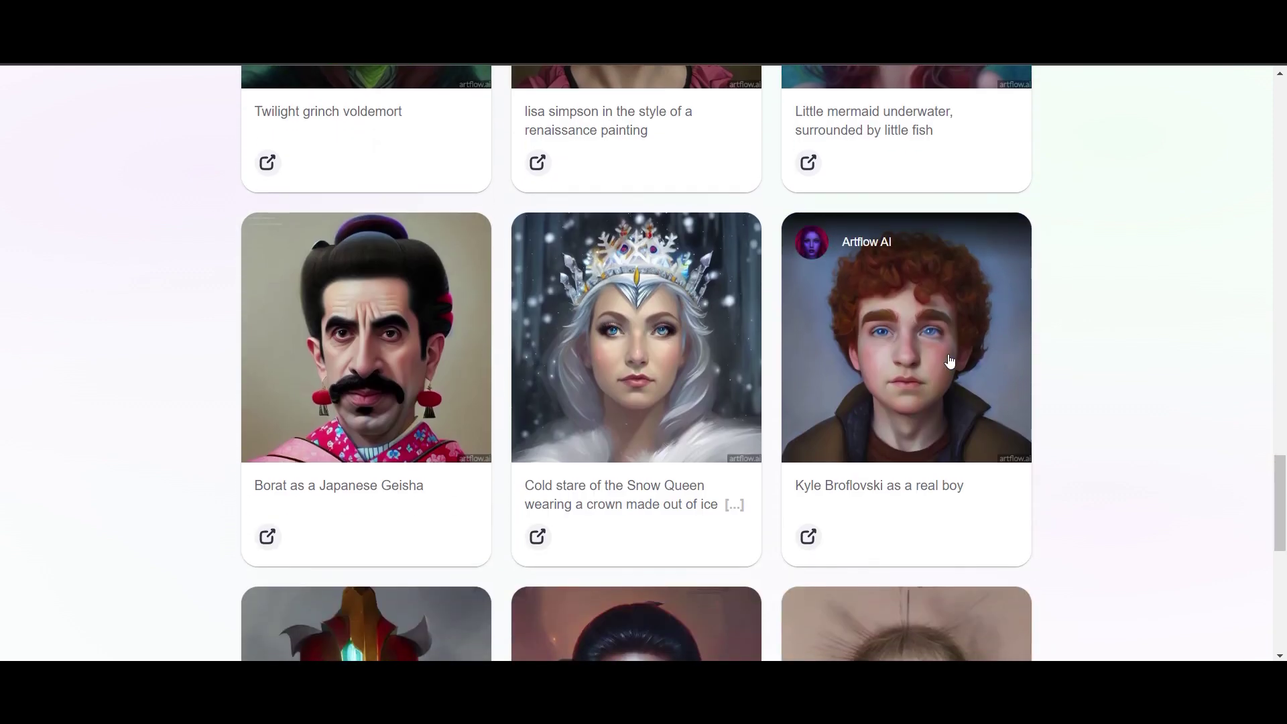
Step: Open the "Kyle Broflovski as a real boy" portrait, check its sharing options and close it
click(928, 343)
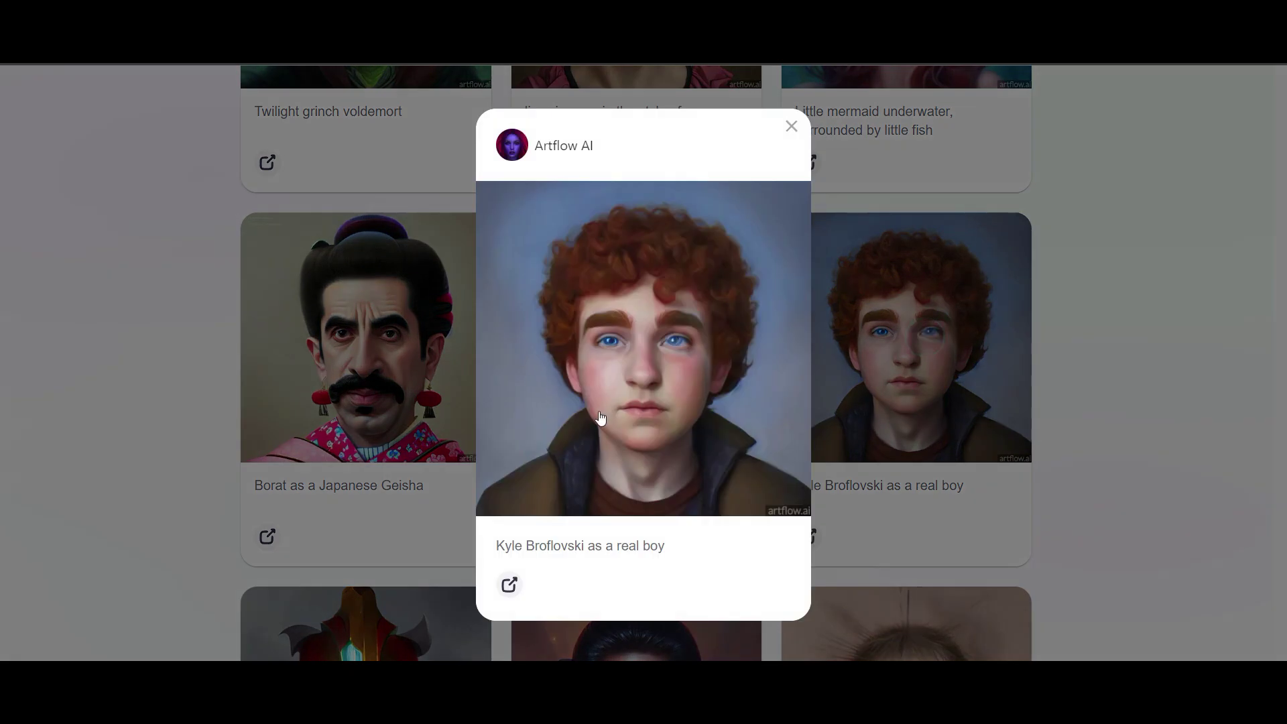
click(509, 586)
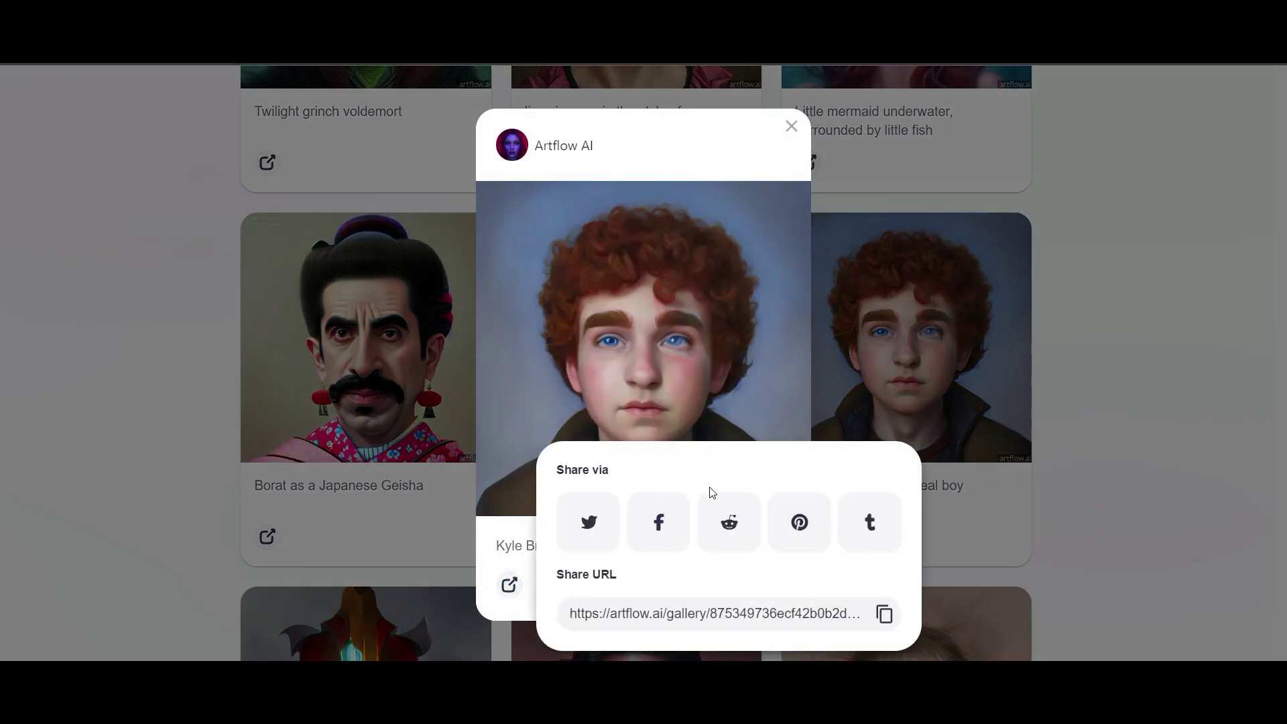
click(757, 188)
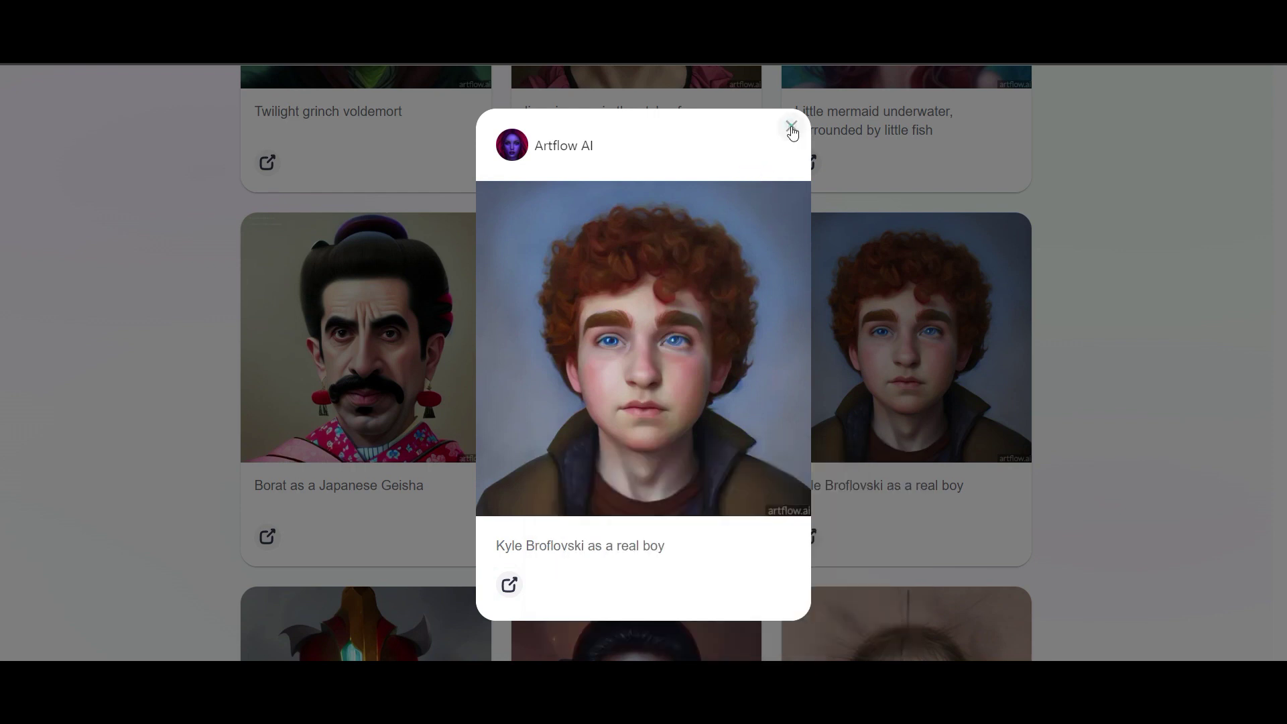
click(791, 127)
Step: Browse the Editor's choice portraits again from the start of the gallery and return to the beginning of the page
scroll(886, 358, down, 5)
scroll(886, 359, down, 1)
scroll(886, 358, up, 1)
click(605, 558)
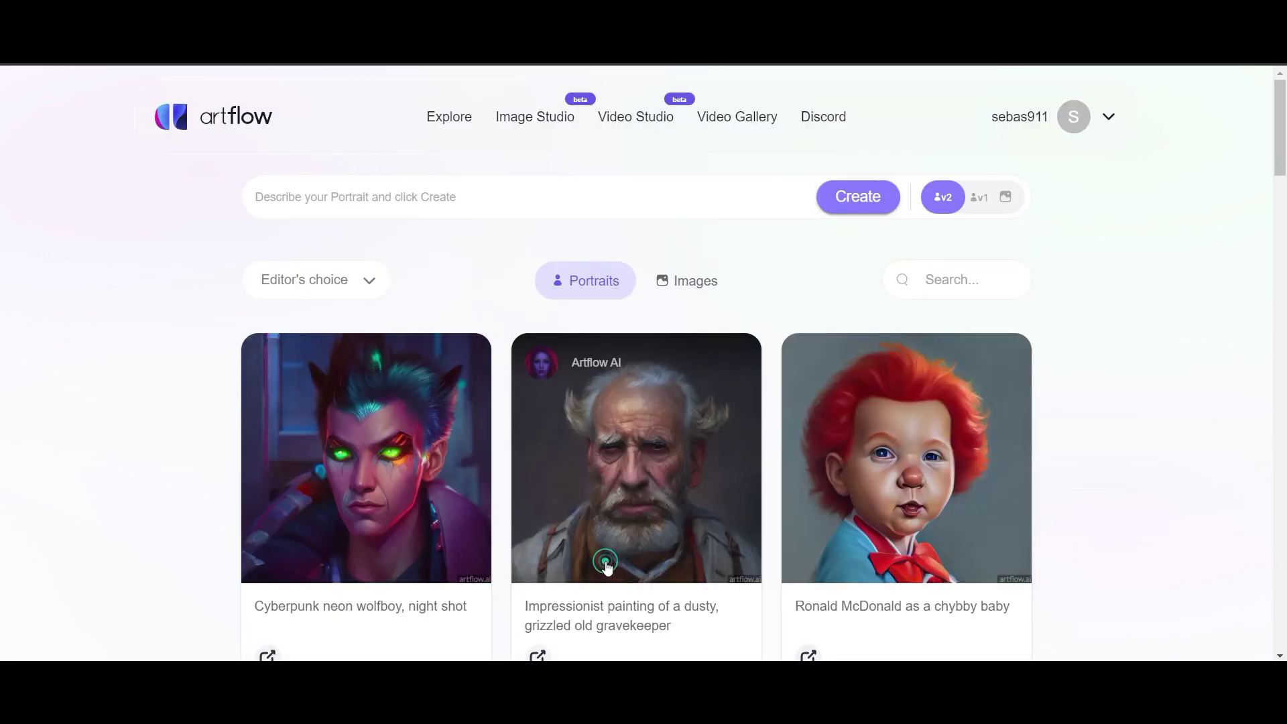
scroll(815, 366, down, 2)
scroll(815, 370, down, 10)
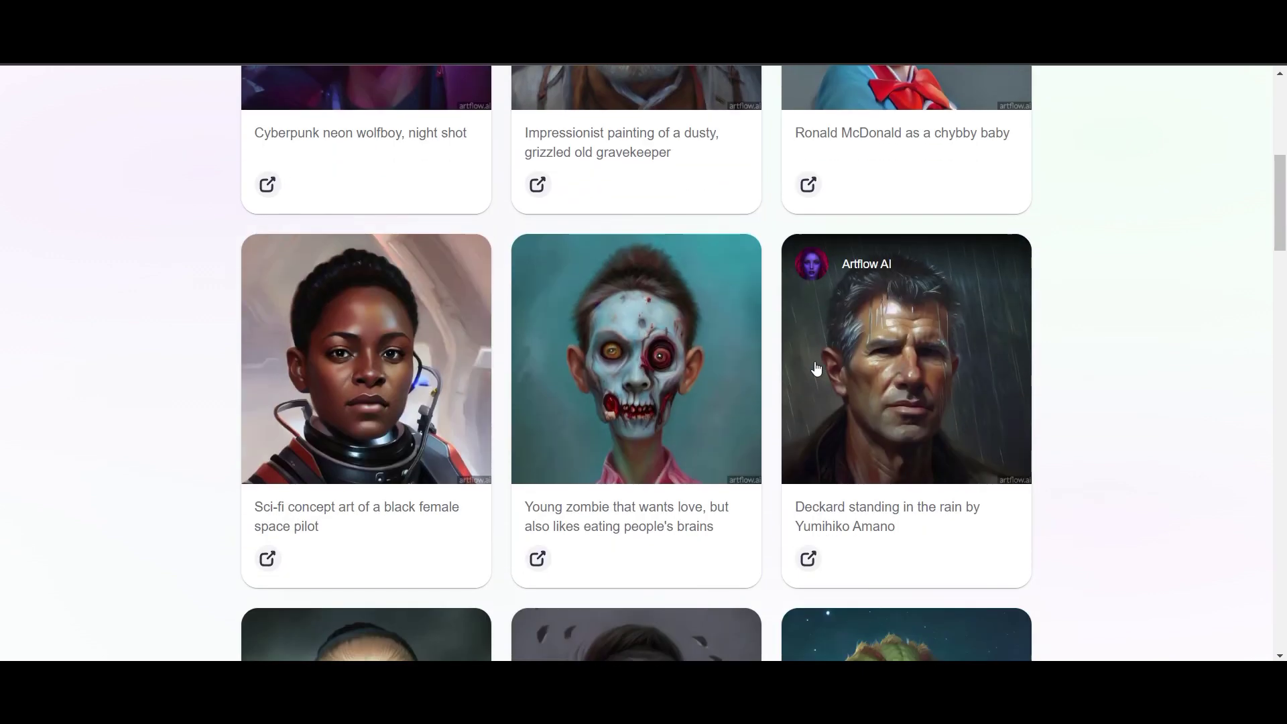
scroll(815, 368, down, 3)
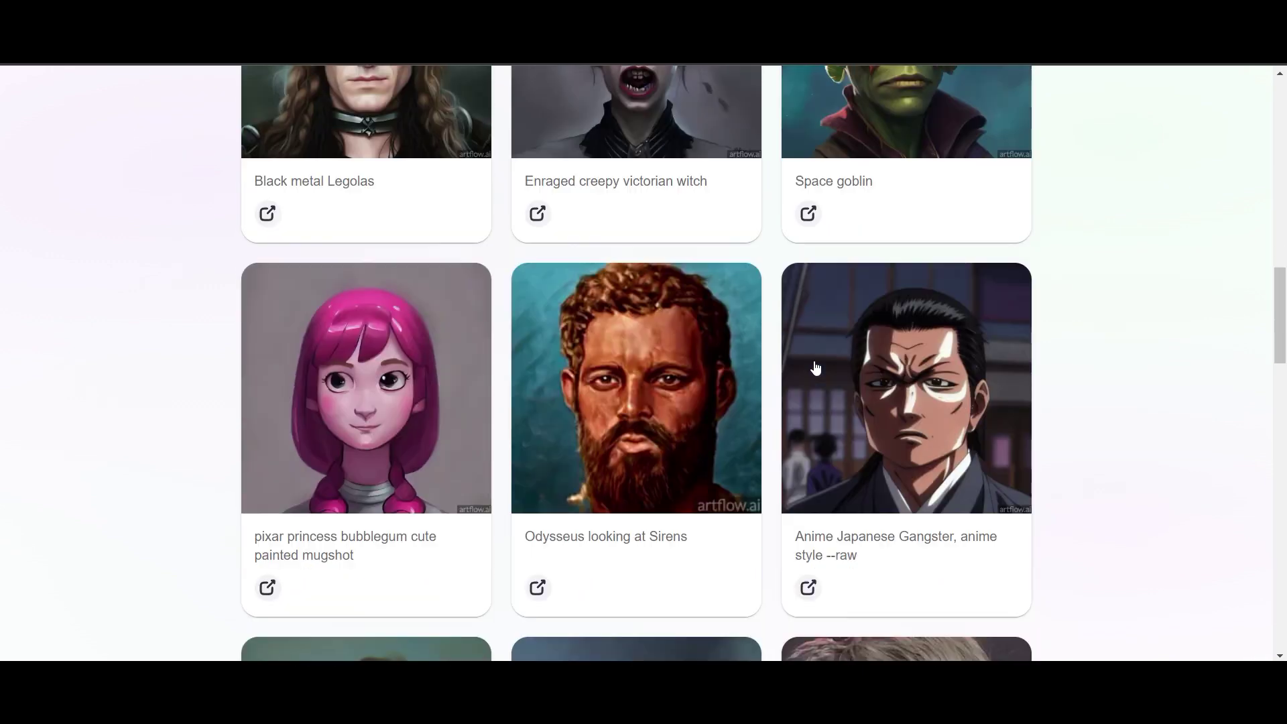
scroll(814, 367, up, 15)
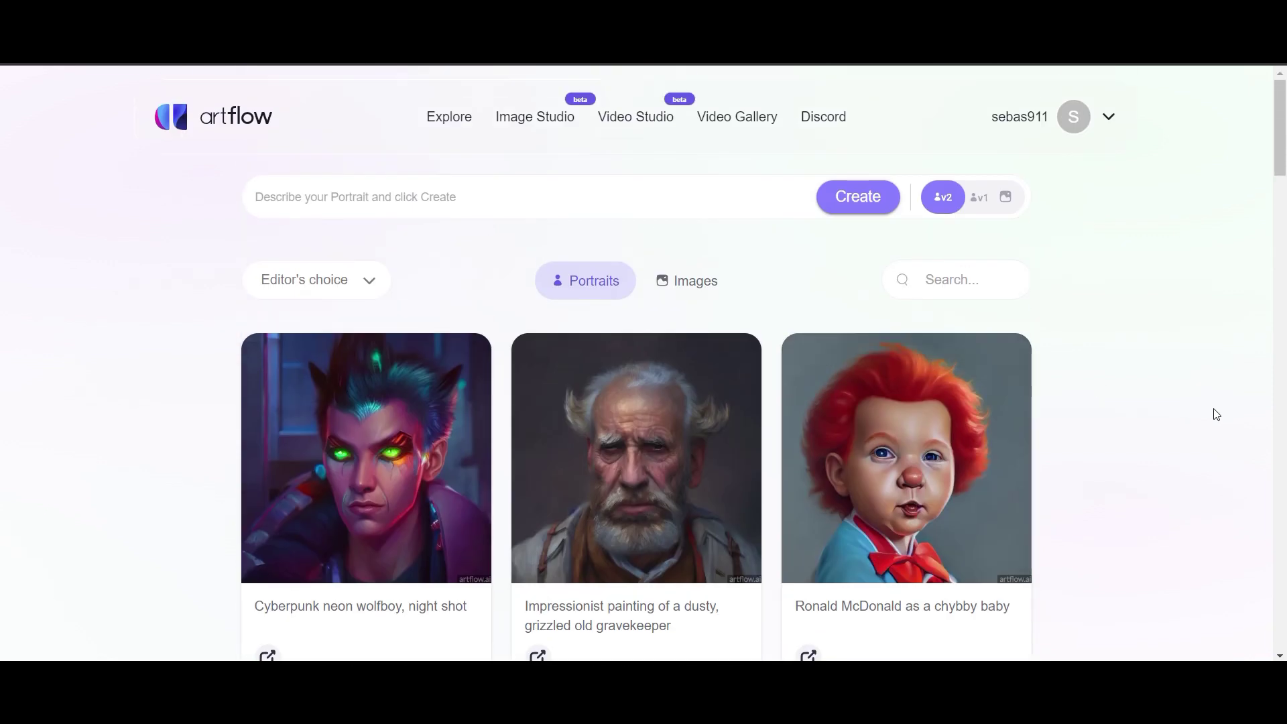
Step: View the video projects in the Video Gallery and the account's own portraits and portrait description field in the Image Studio
click(728, 118)
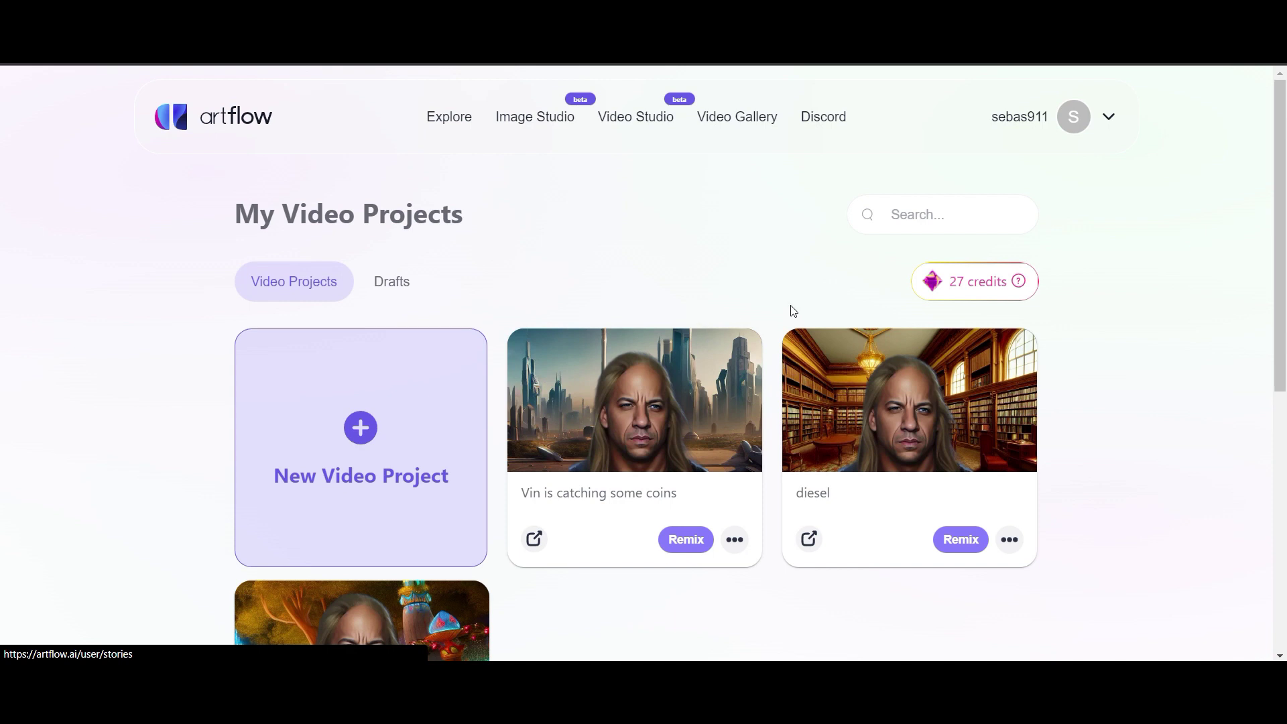
click(532, 118)
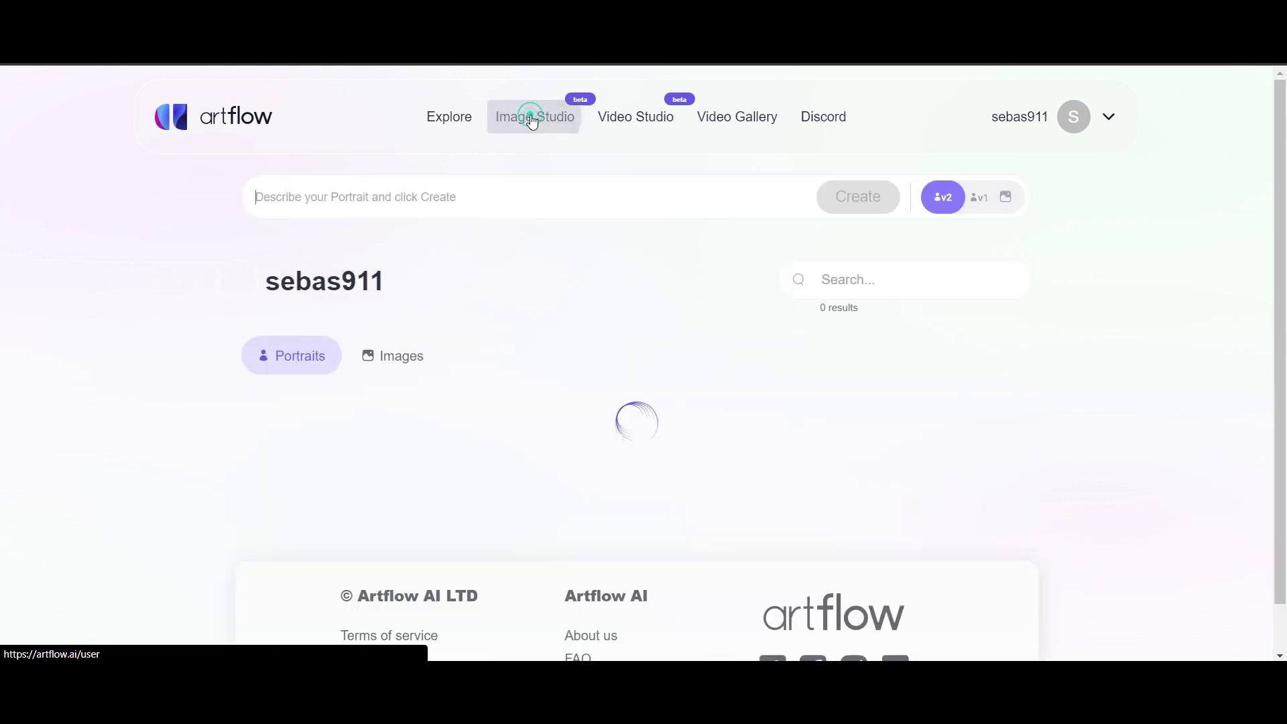
scroll(649, 392, down, 5)
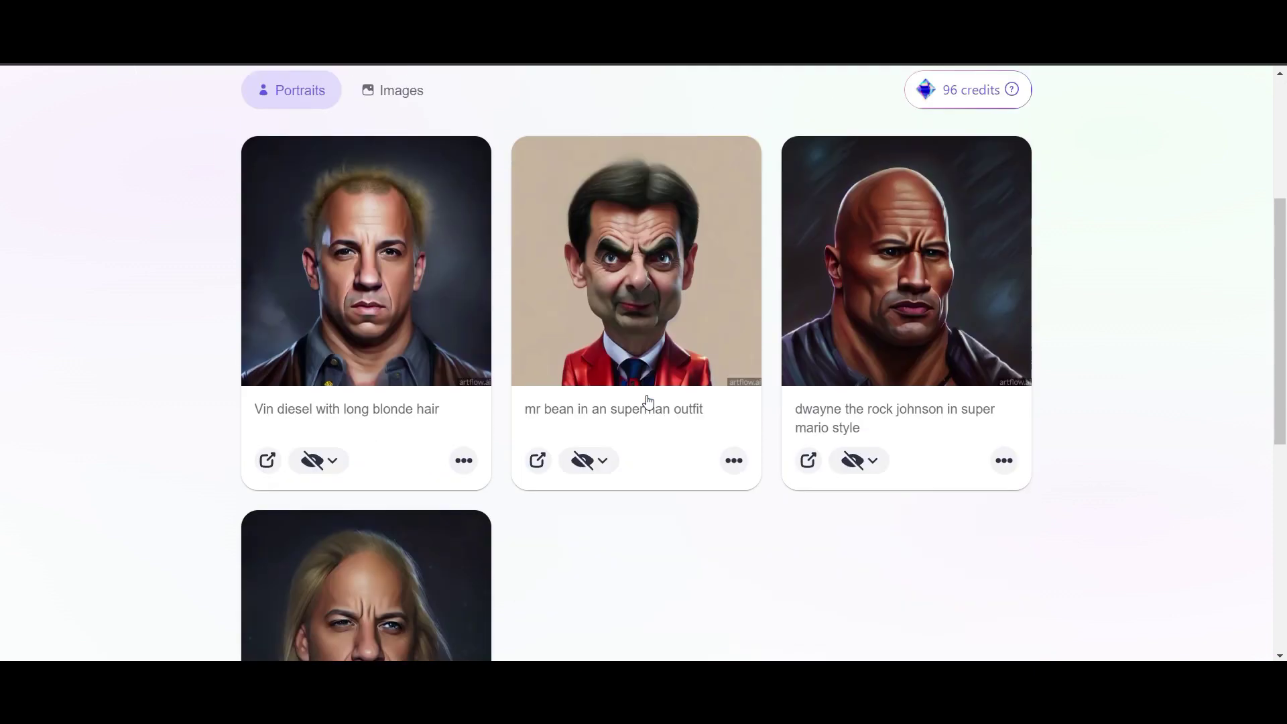
scroll(671, 429, up, 5)
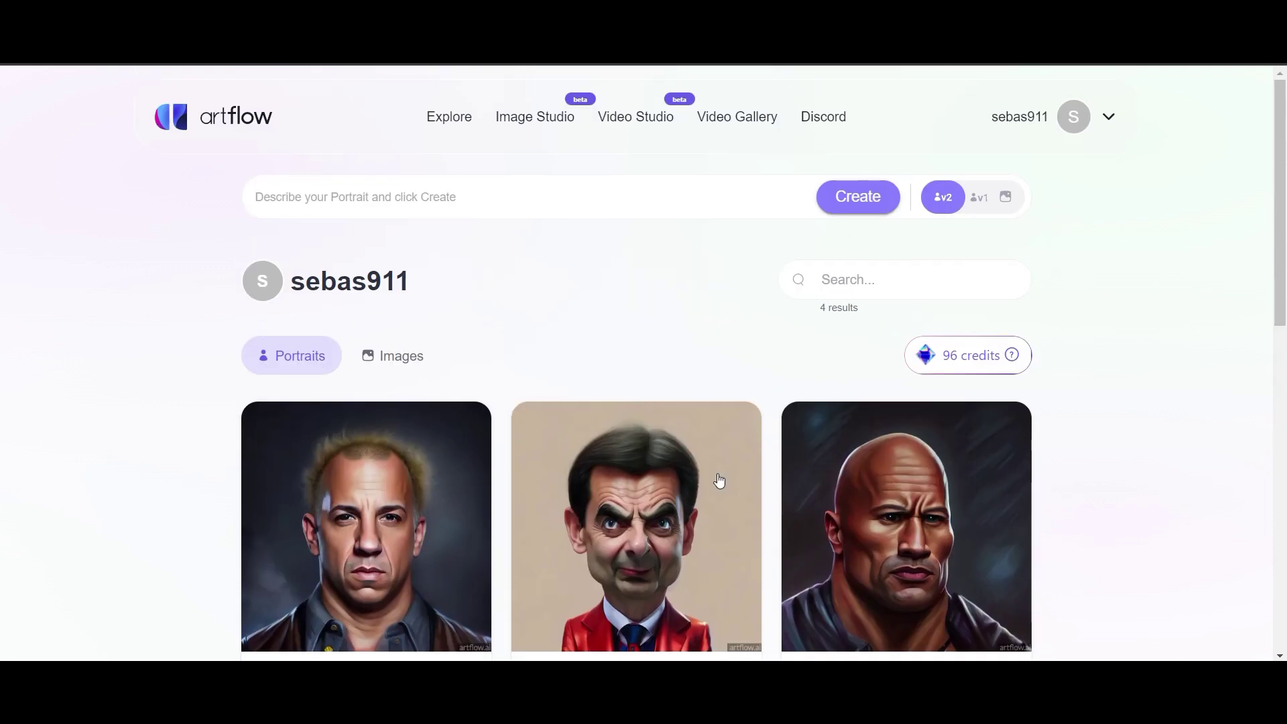
click(431, 195)
click(606, 193)
Step: Look at the Video Studio's empty project editor and return to the Explore page
click(635, 121)
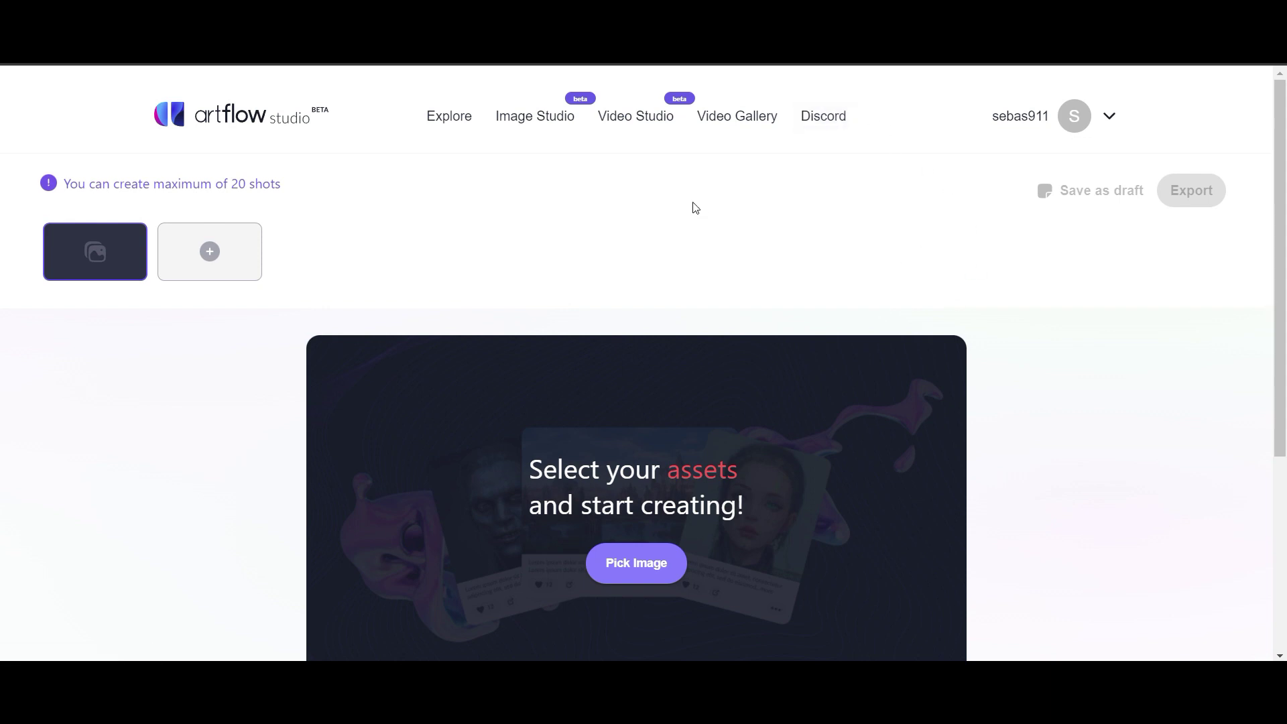
click(451, 119)
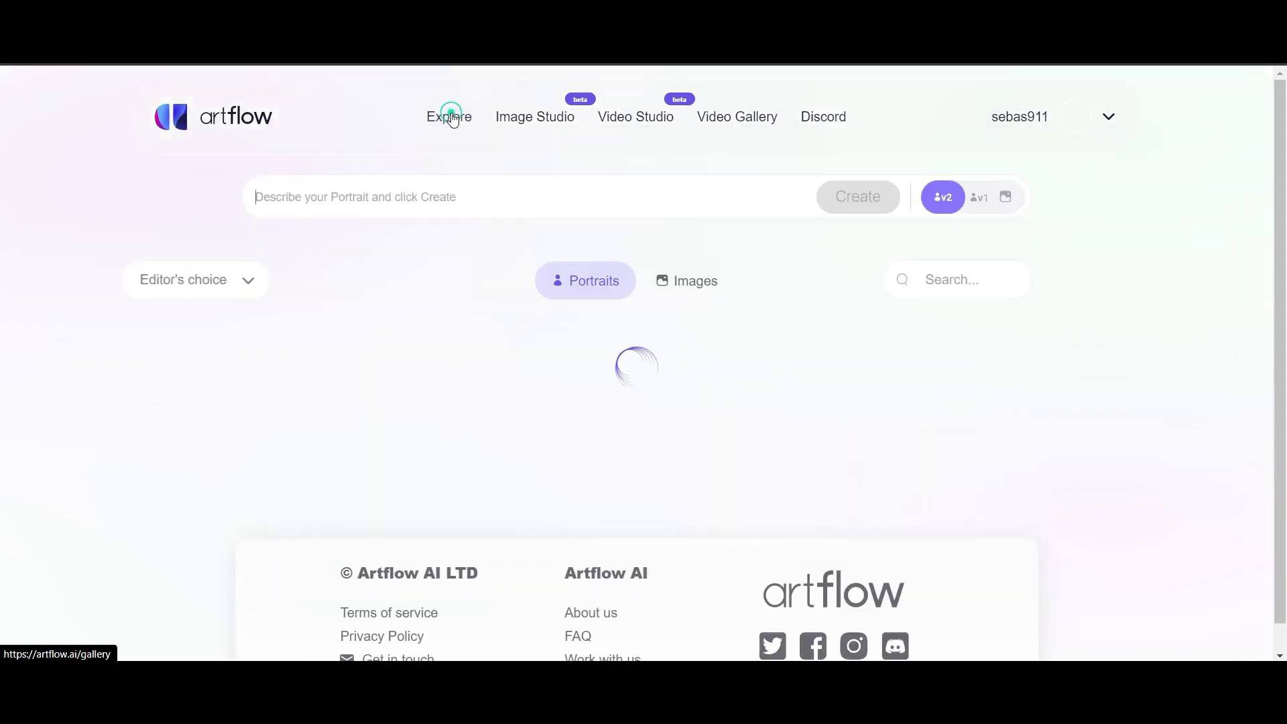